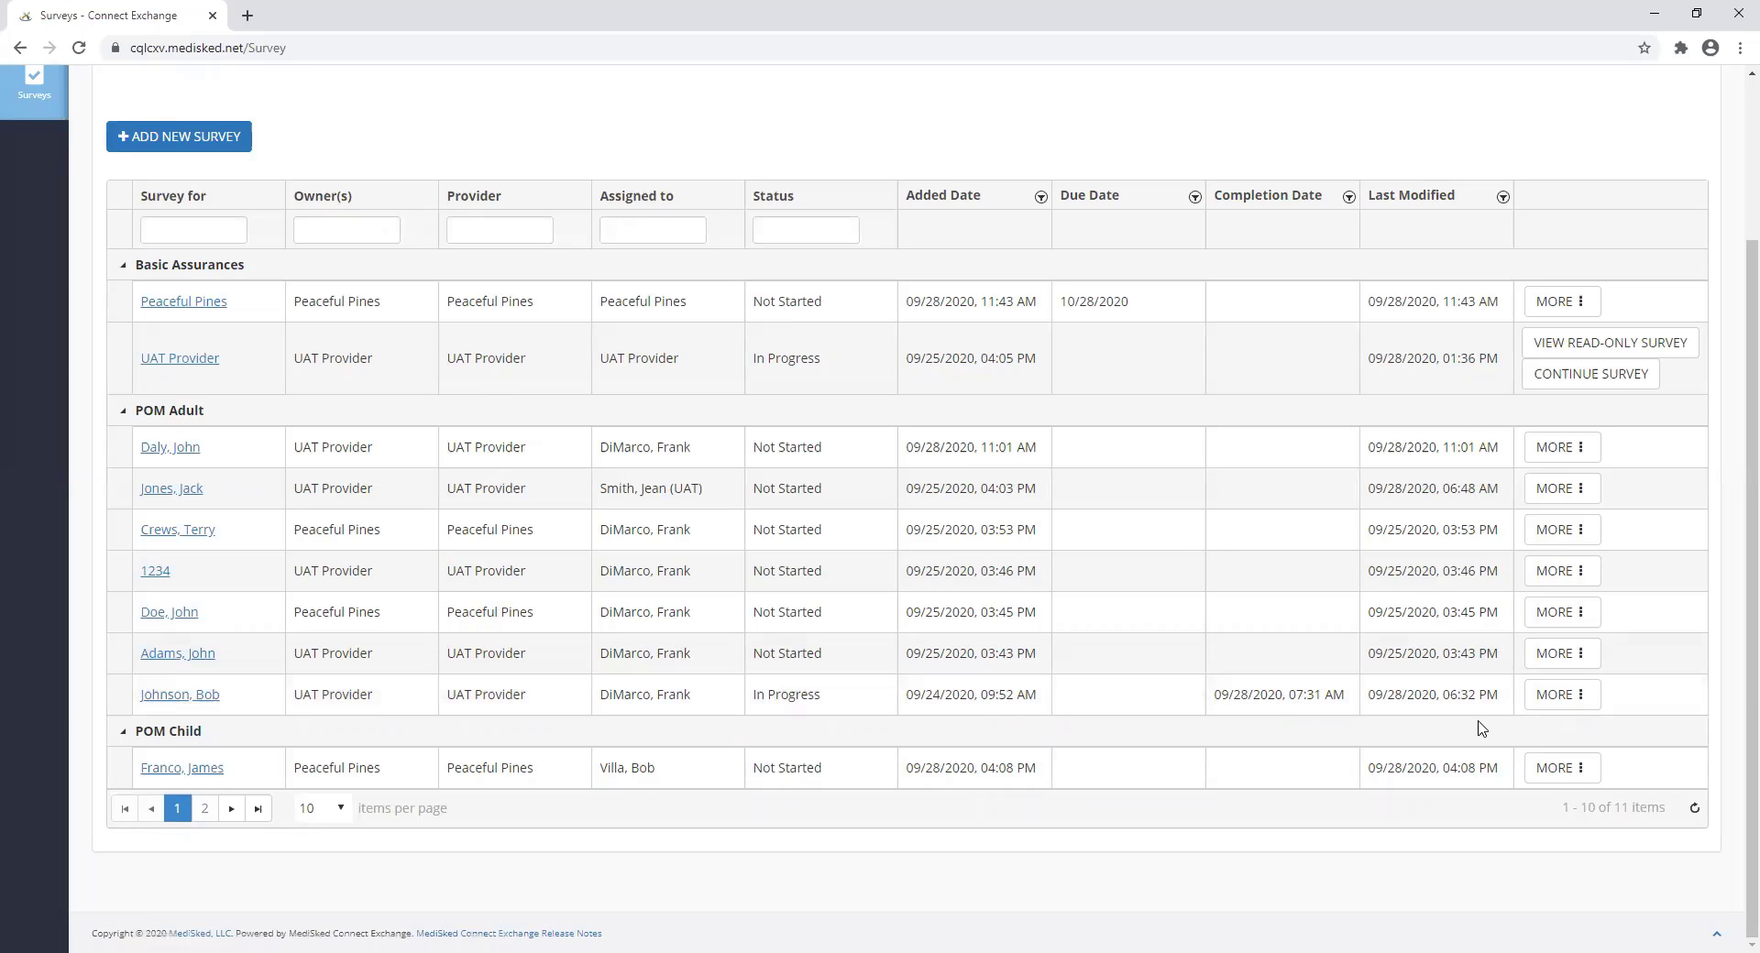
# Continue the in-progress POM Adult survey from its MORE actions menu in the Surveys grid.
pyautogui.click(1578, 712)
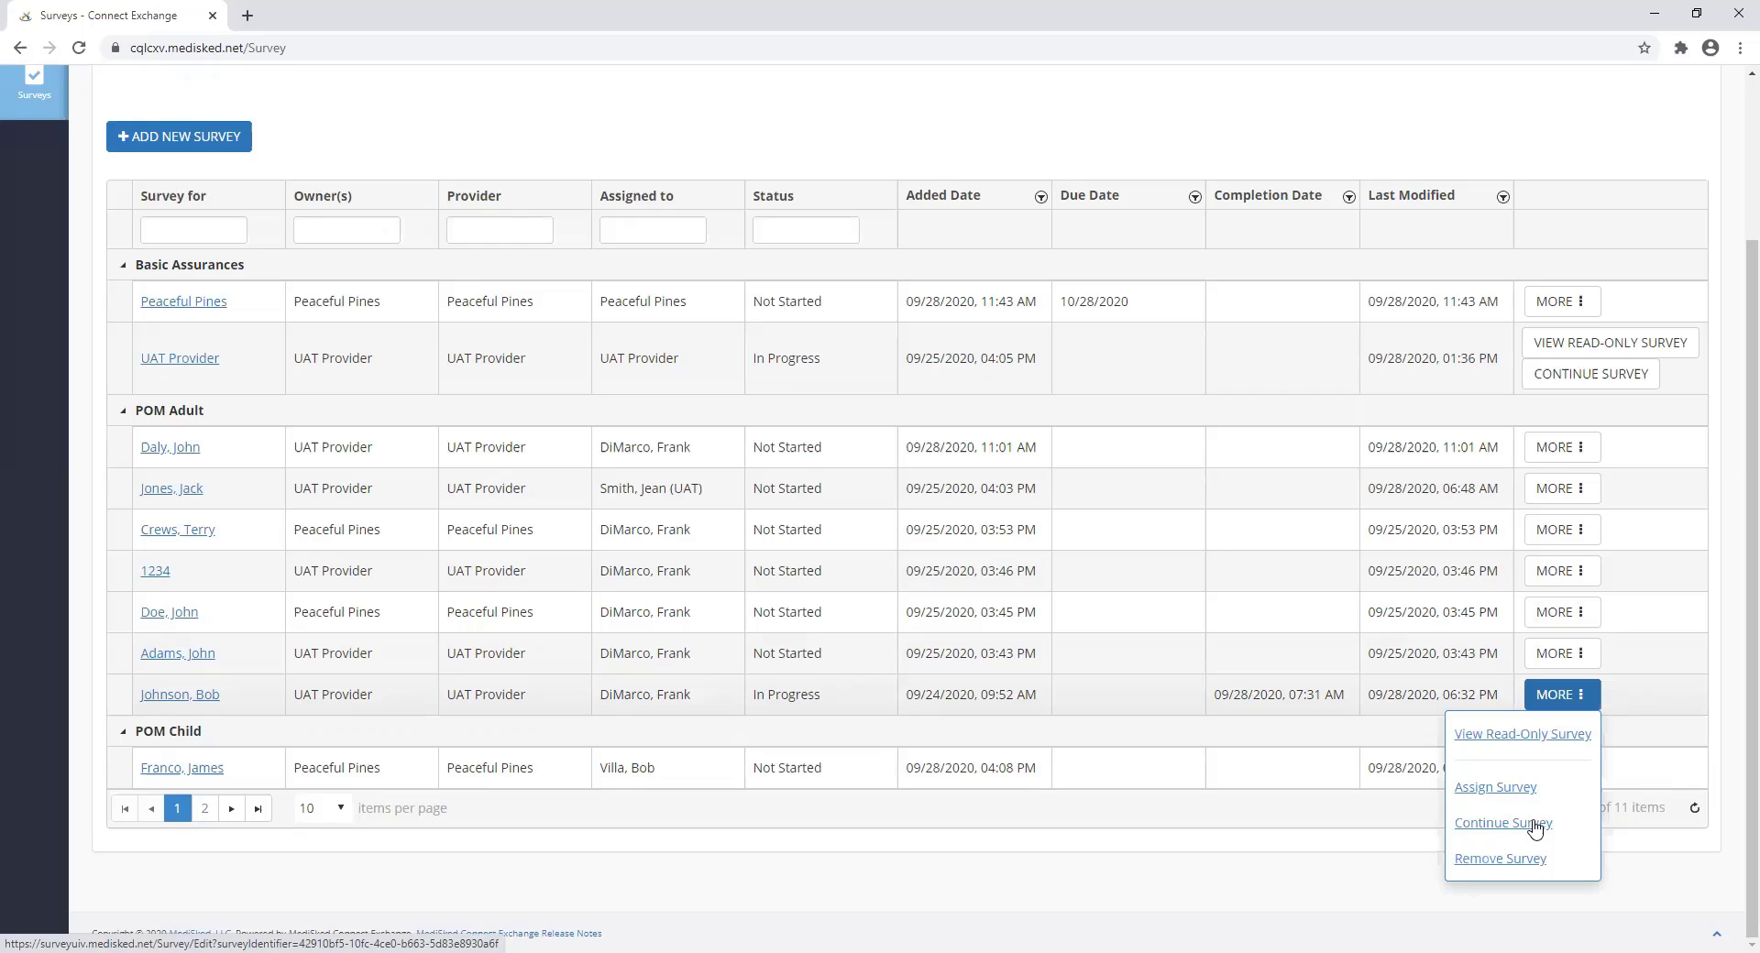
pyautogui.click(1534, 825)
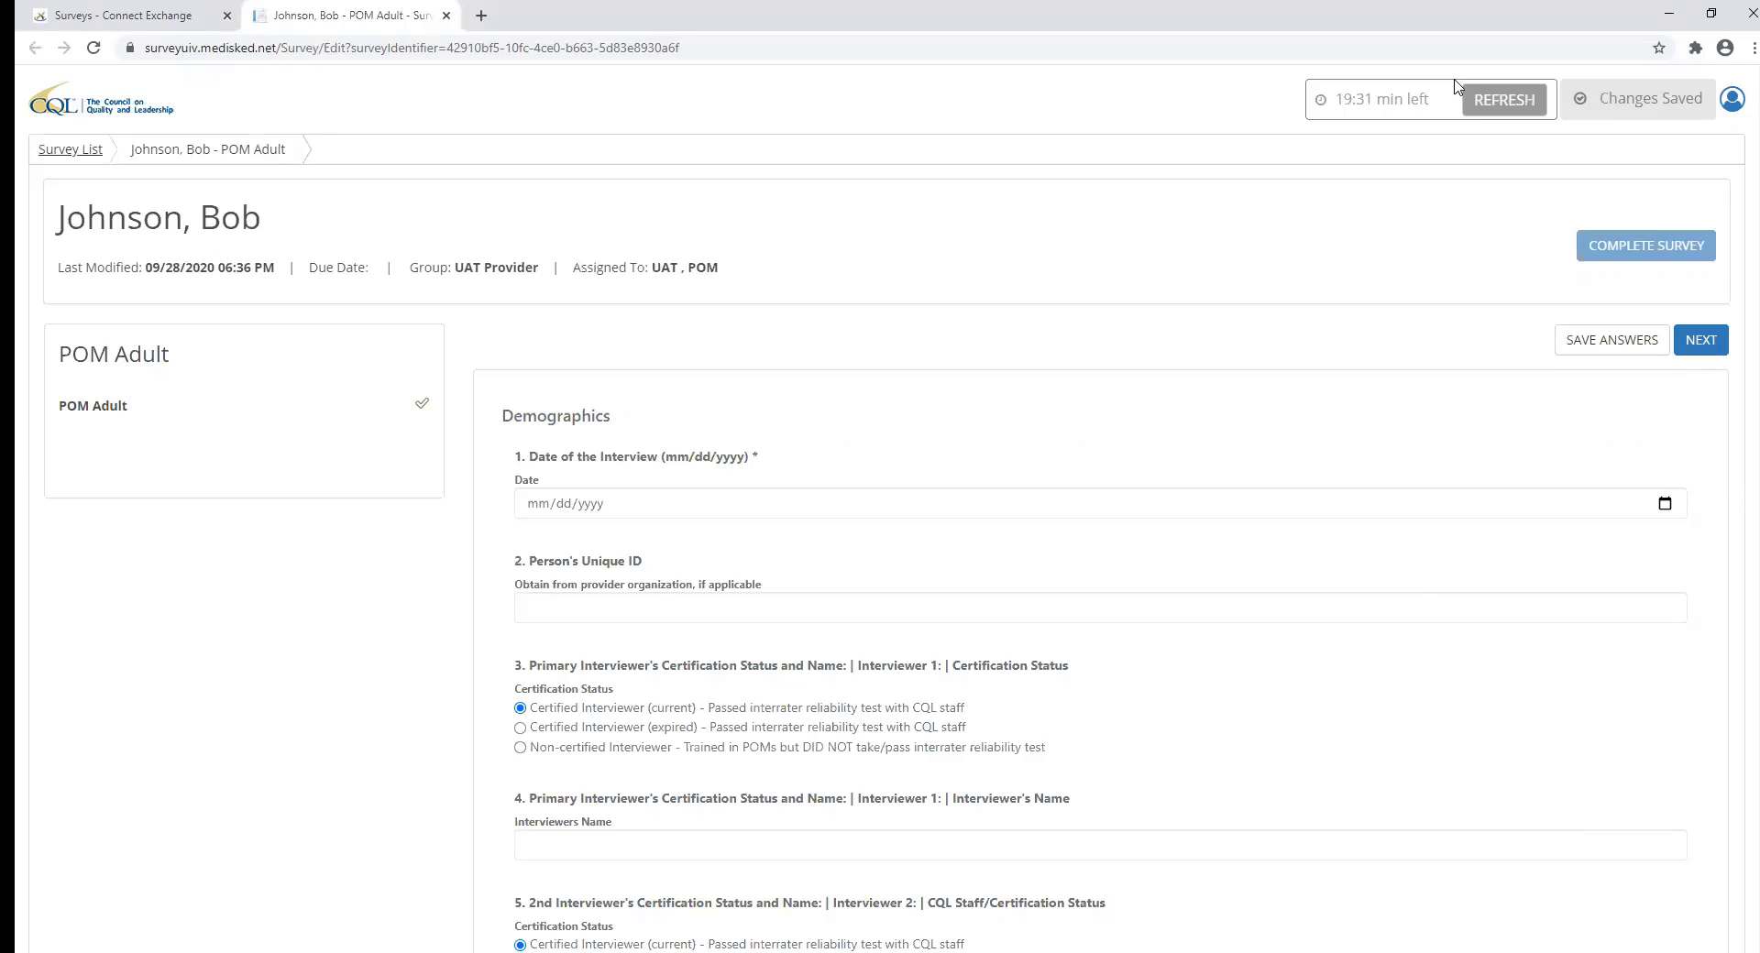
pyautogui.click(1489, 106)
pyautogui.click(1707, 348)
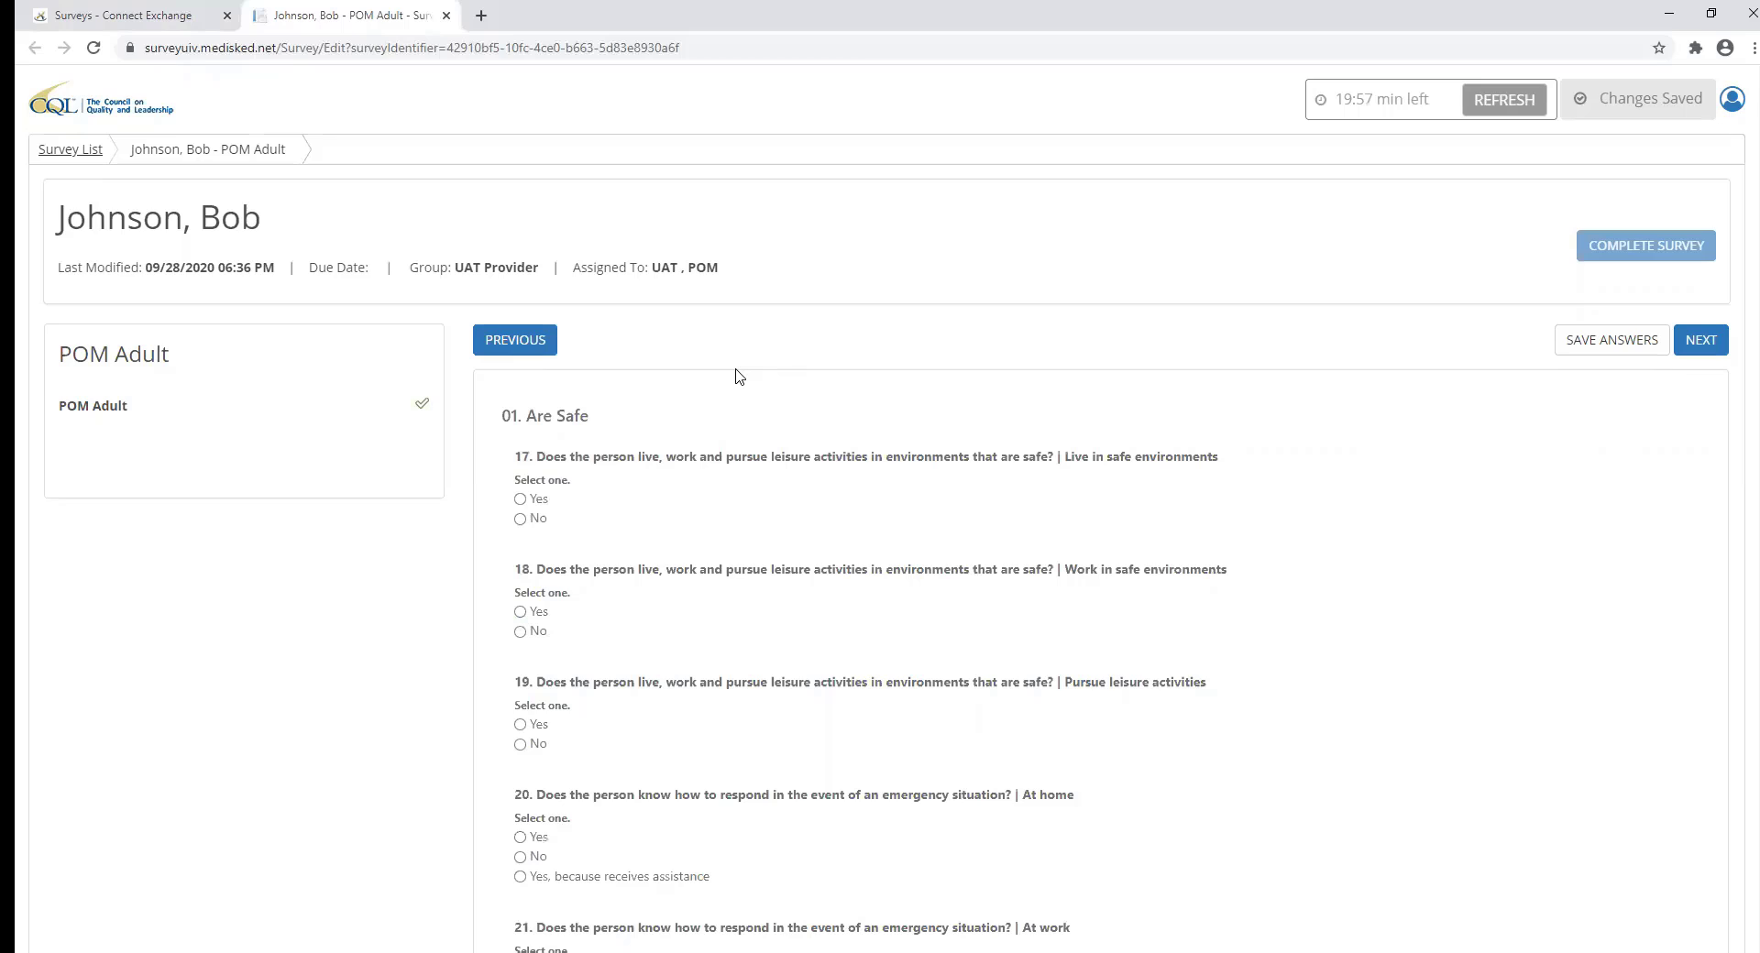
pyautogui.click(546, 354)
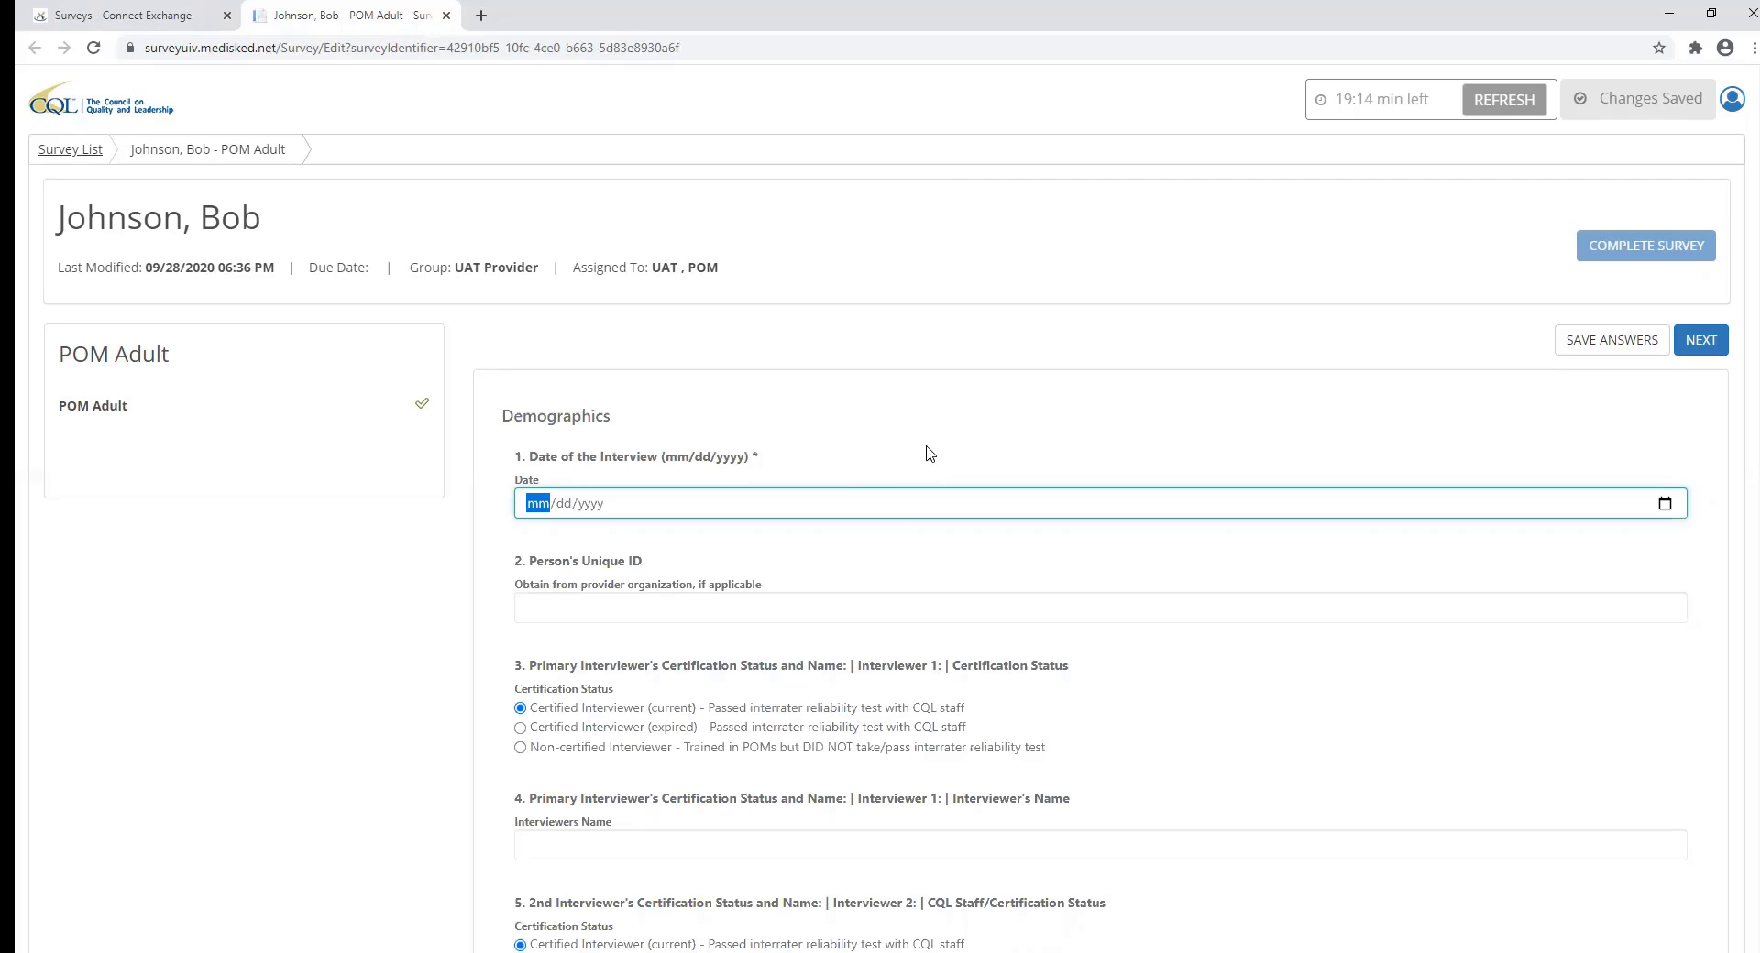
# Tick Direct Support Professional in question 8 and save the Demographics answers.
pyautogui.scroll(-2, 827, 583)
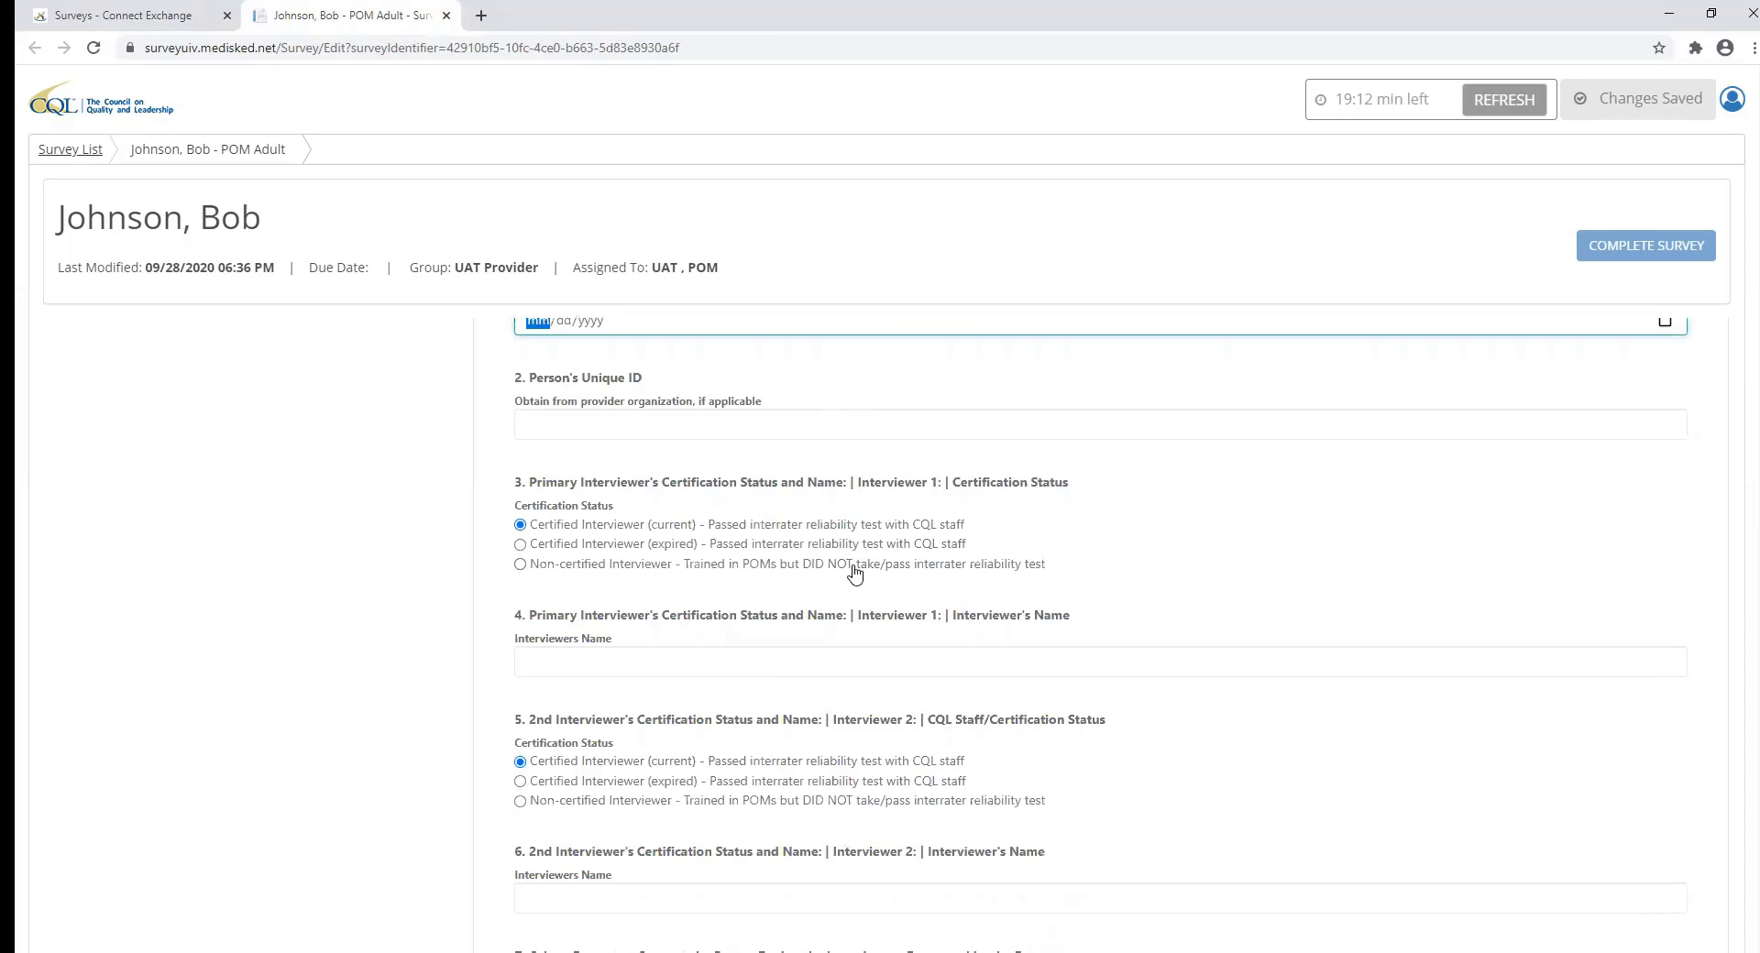
pyautogui.scroll(-5, 839, 573)
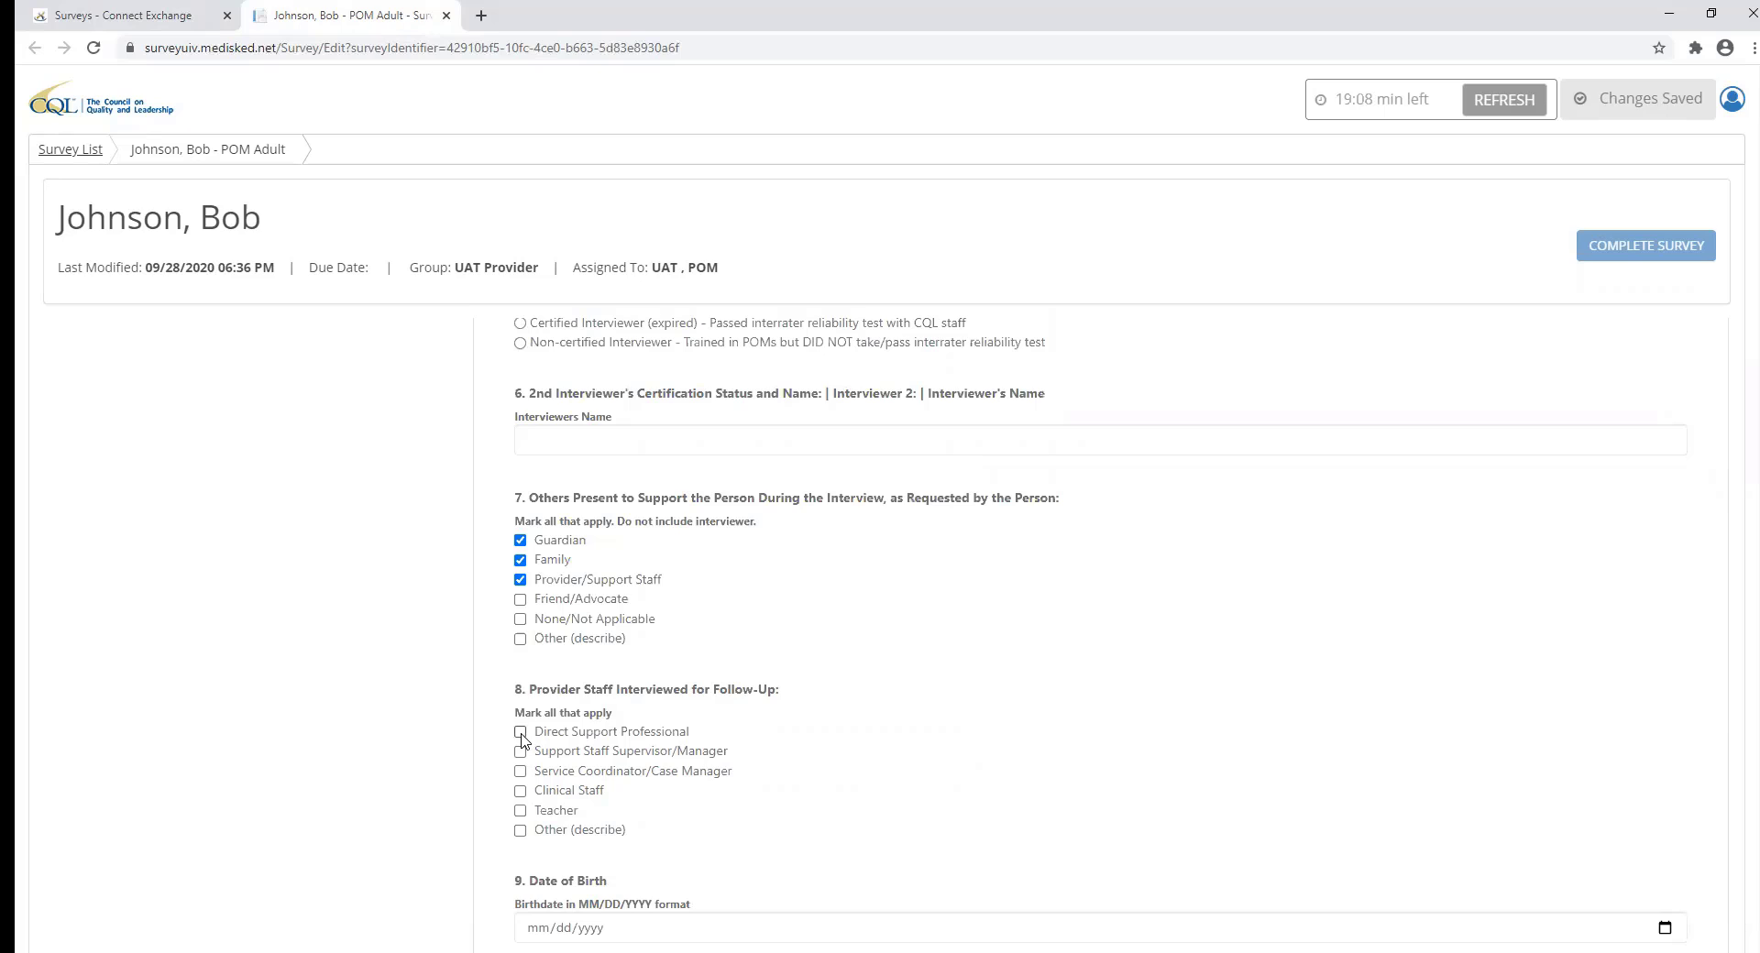
pyautogui.click(521, 734)
pyautogui.moveTo(1750, 349); pyautogui.dragTo(1738, 184)
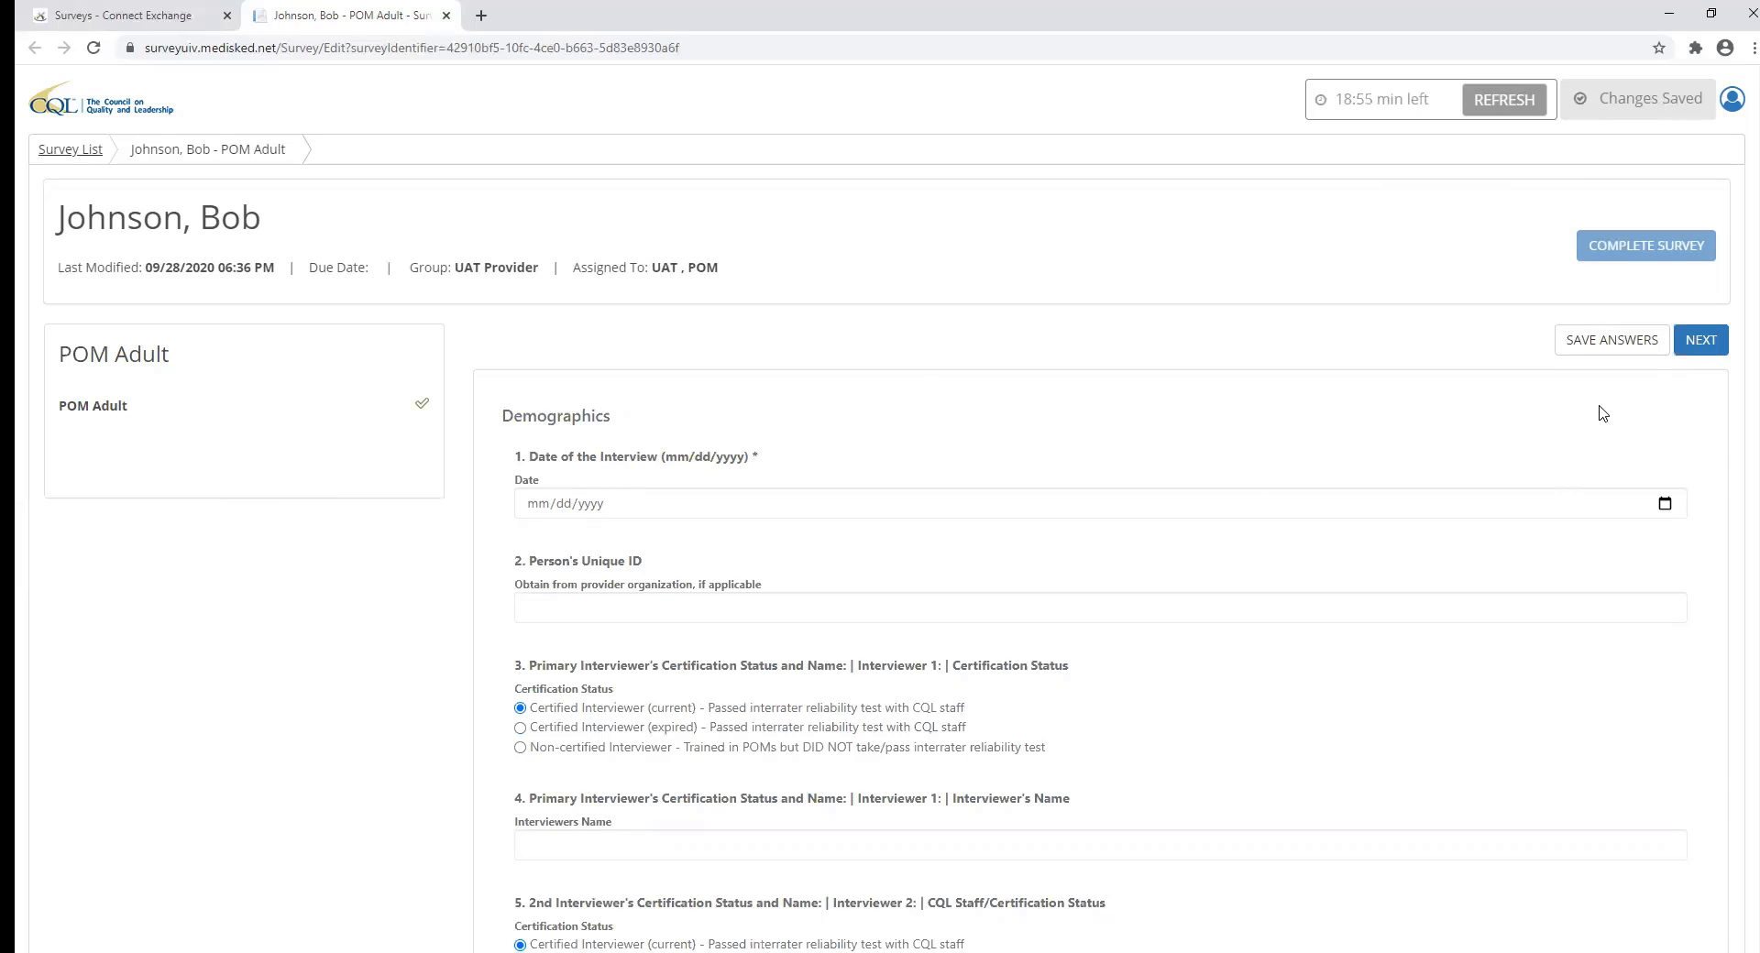
pyautogui.click(1604, 343)
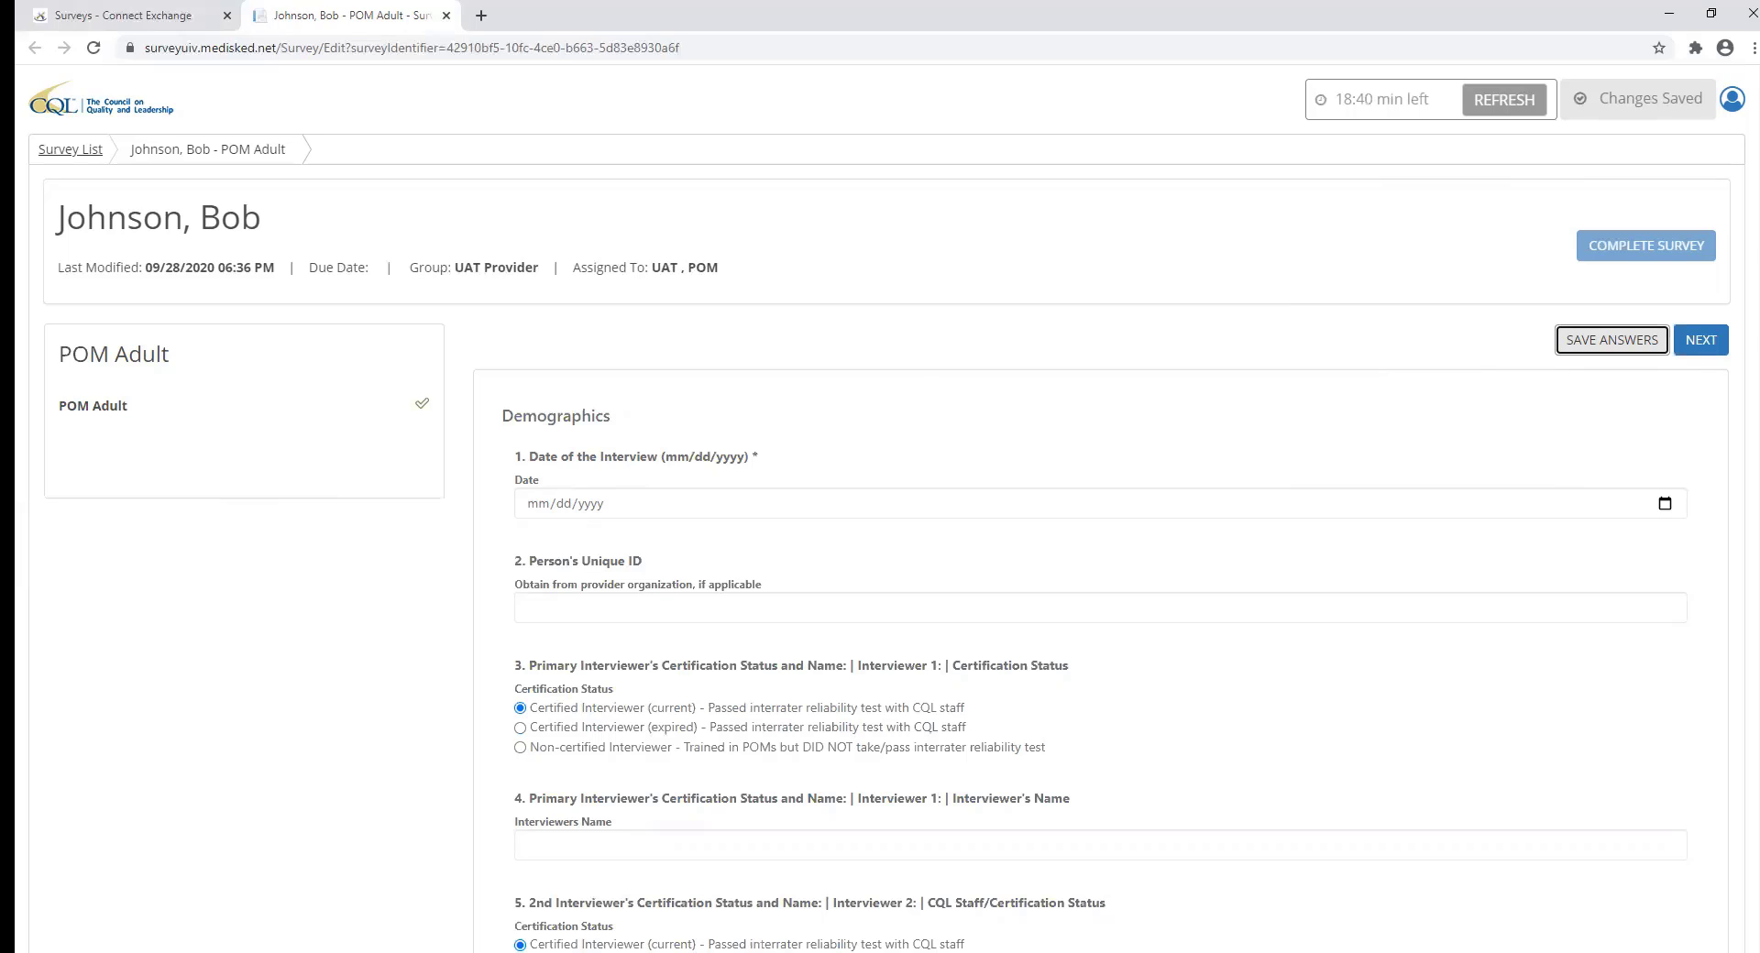
pyautogui.click(750, 455)
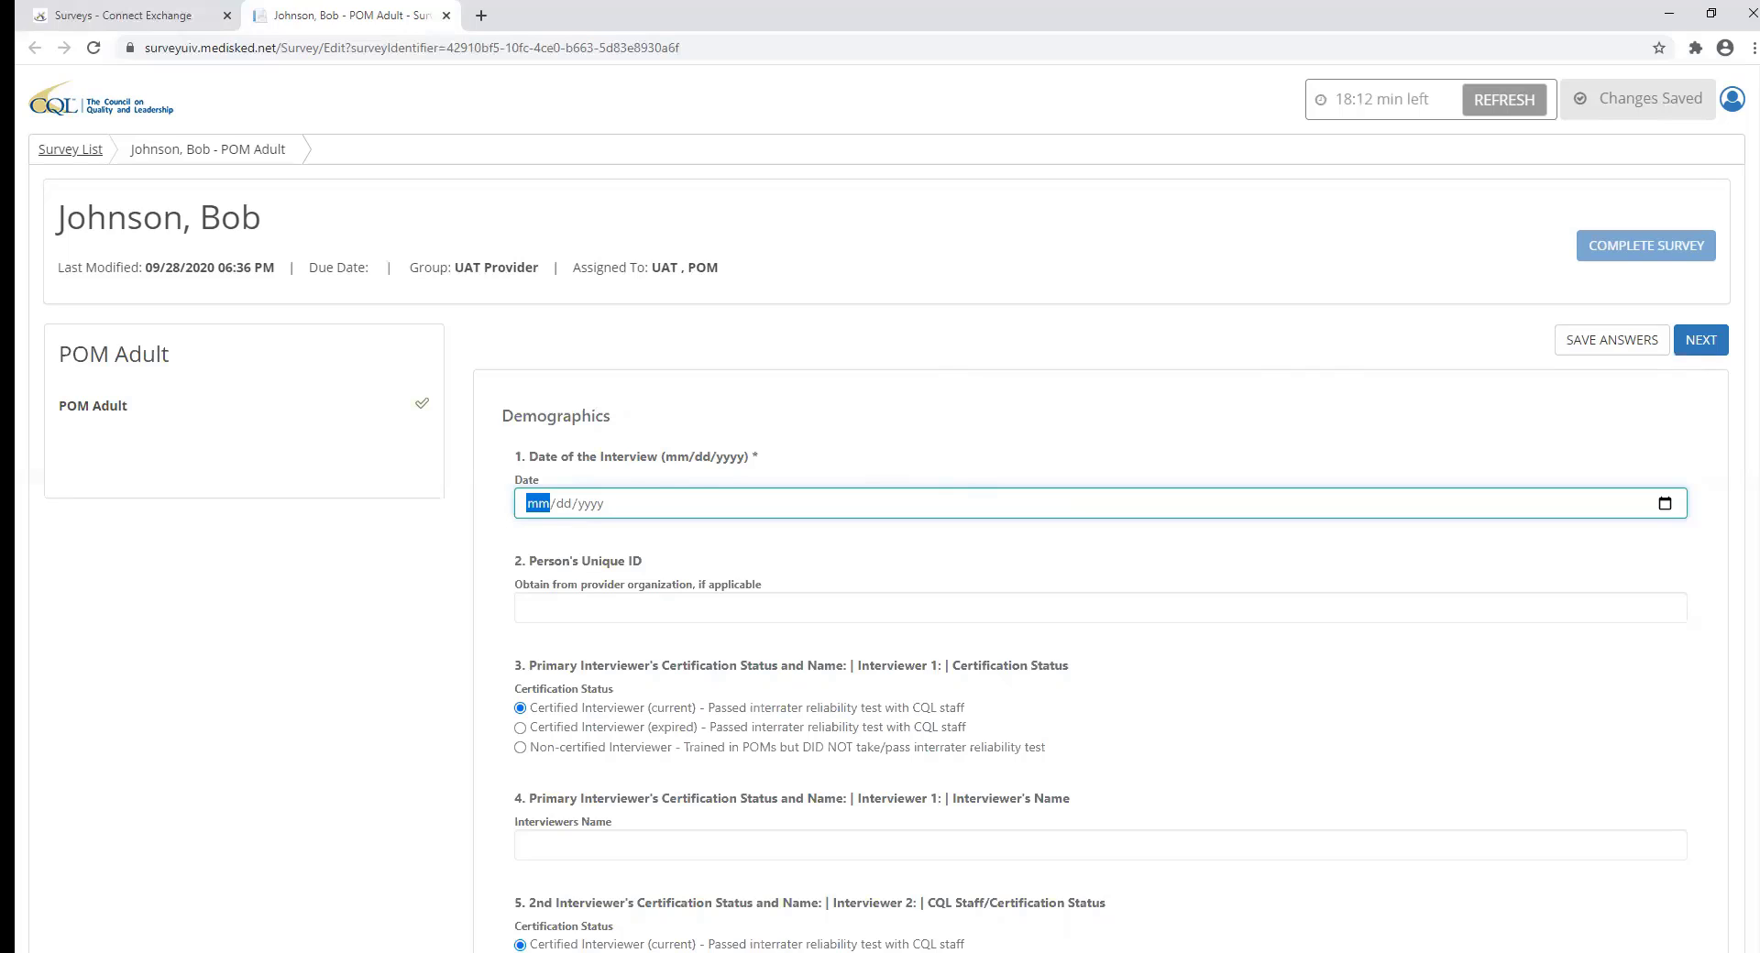
# Set the interview date to 09/15/2020, leaving the first interviewer's certification as current.
pyautogui.click(1664, 503)
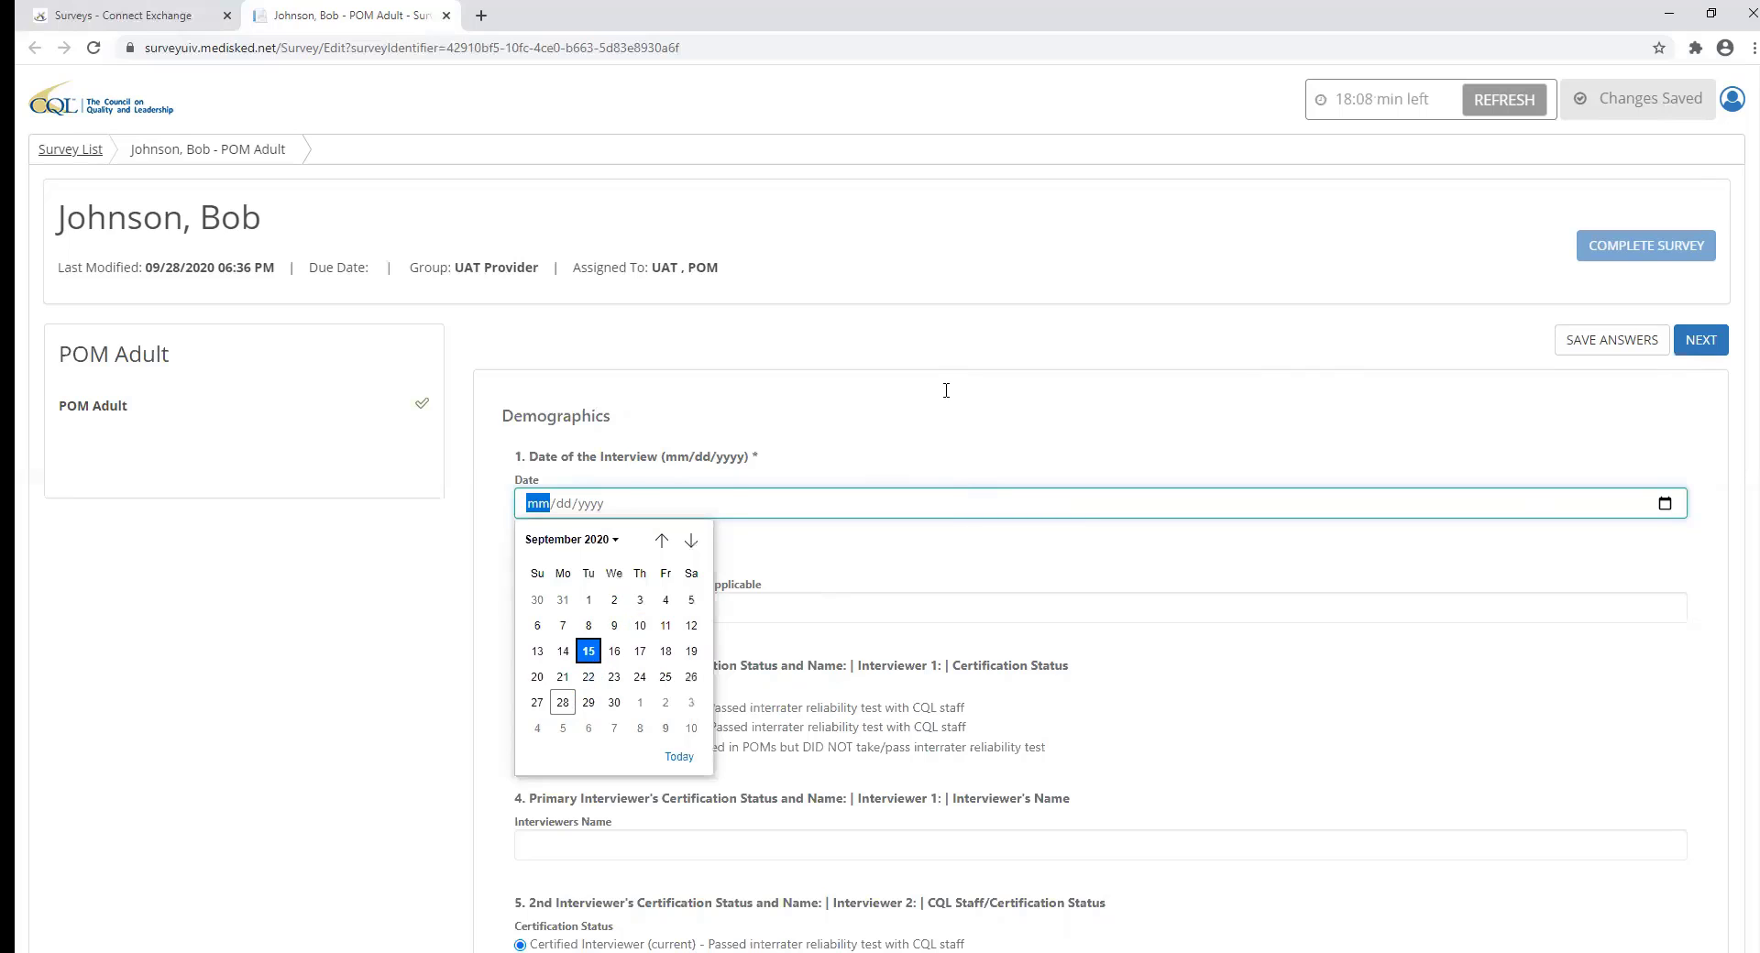
pyautogui.press('Return')
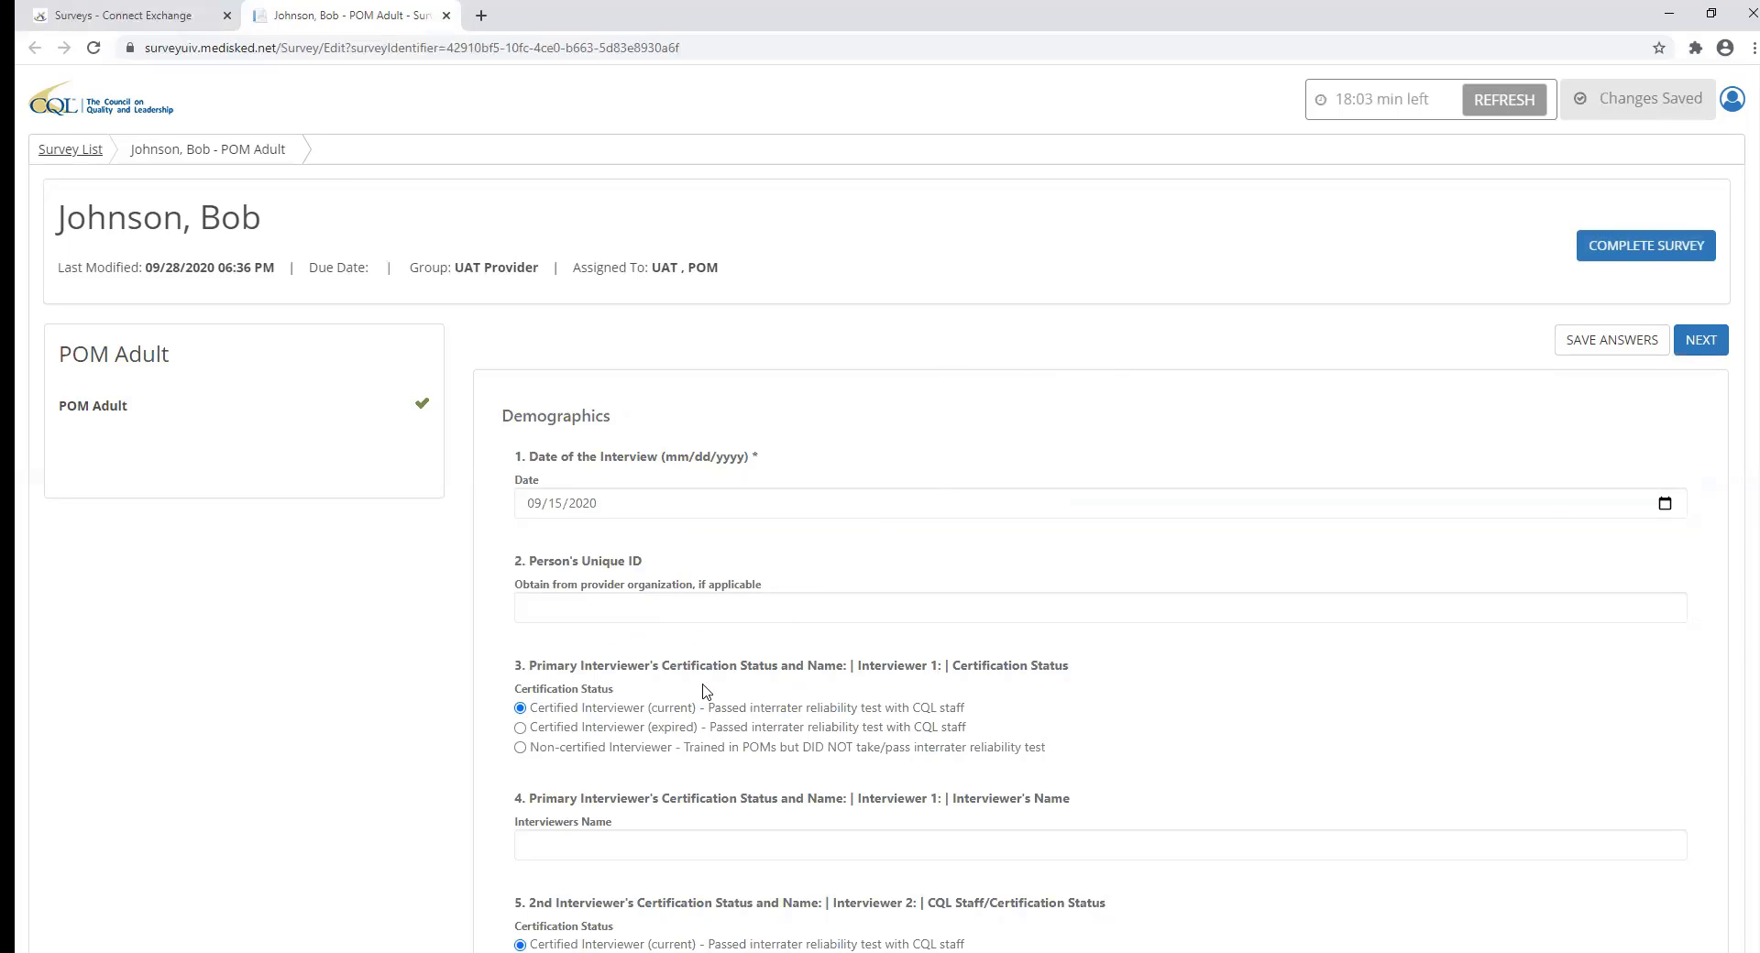
pyautogui.scroll(-2, 718, 651)
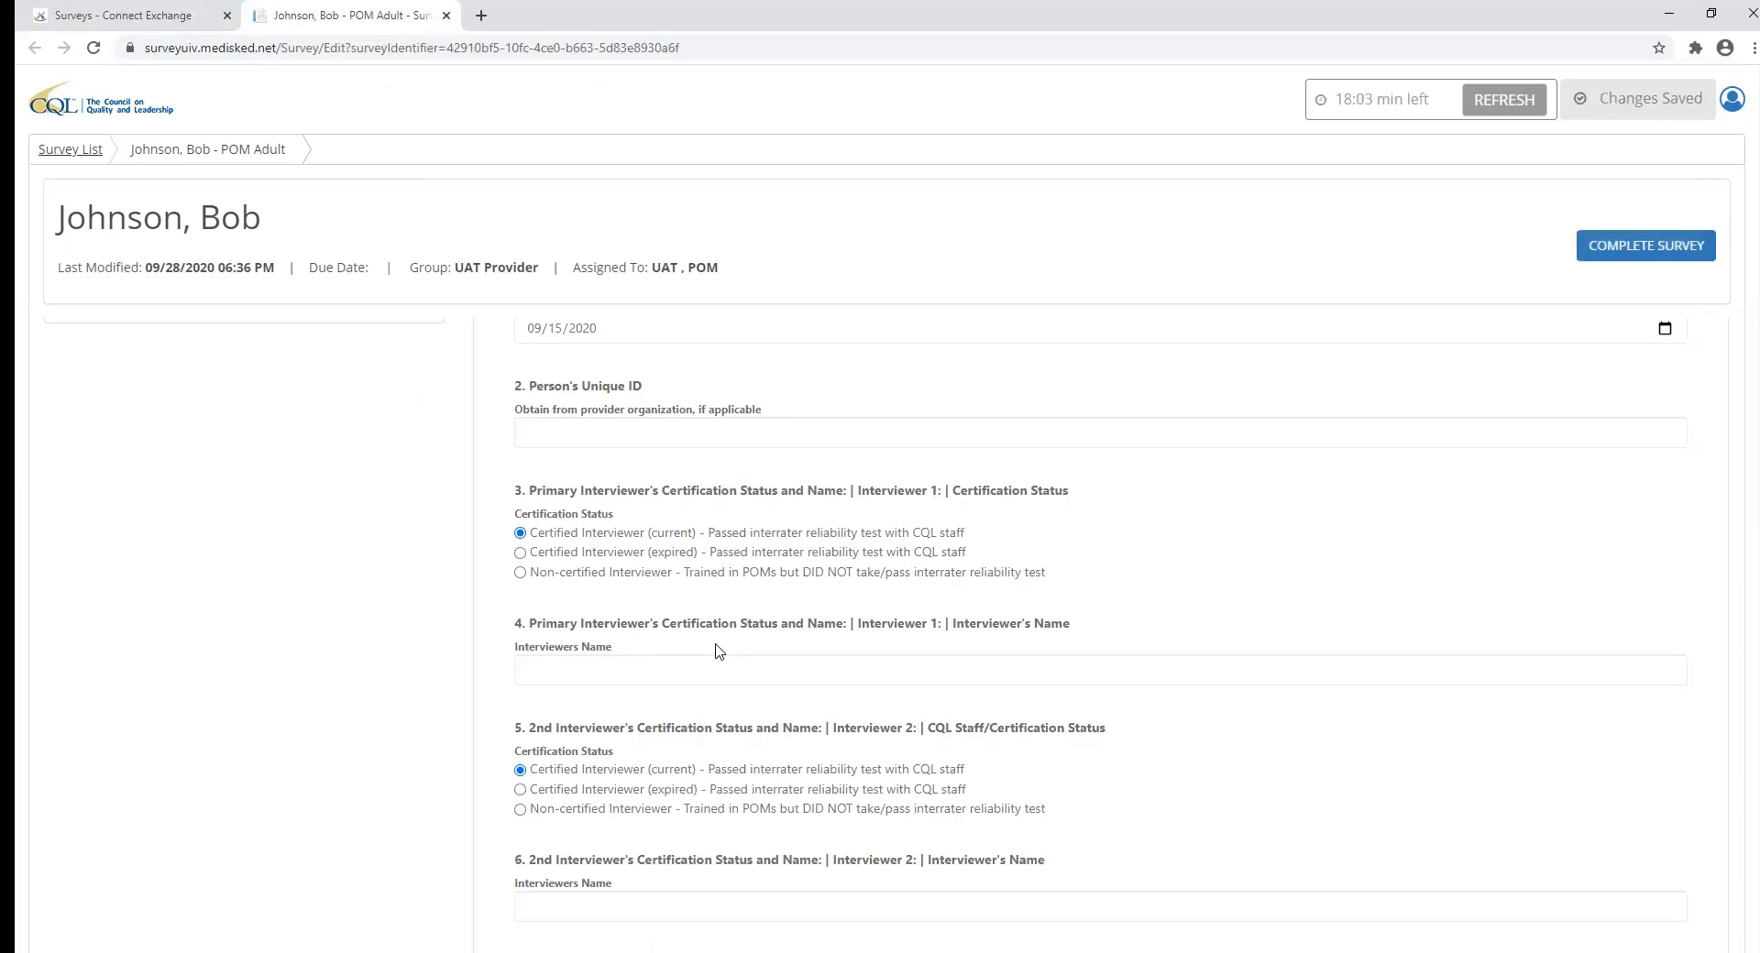
pyautogui.click(520, 544)
pyautogui.click(520, 525)
# Enter the second interviewer's full name in the question 6 Interviewers Name box.
pyautogui.scroll(-4, 521, 531)
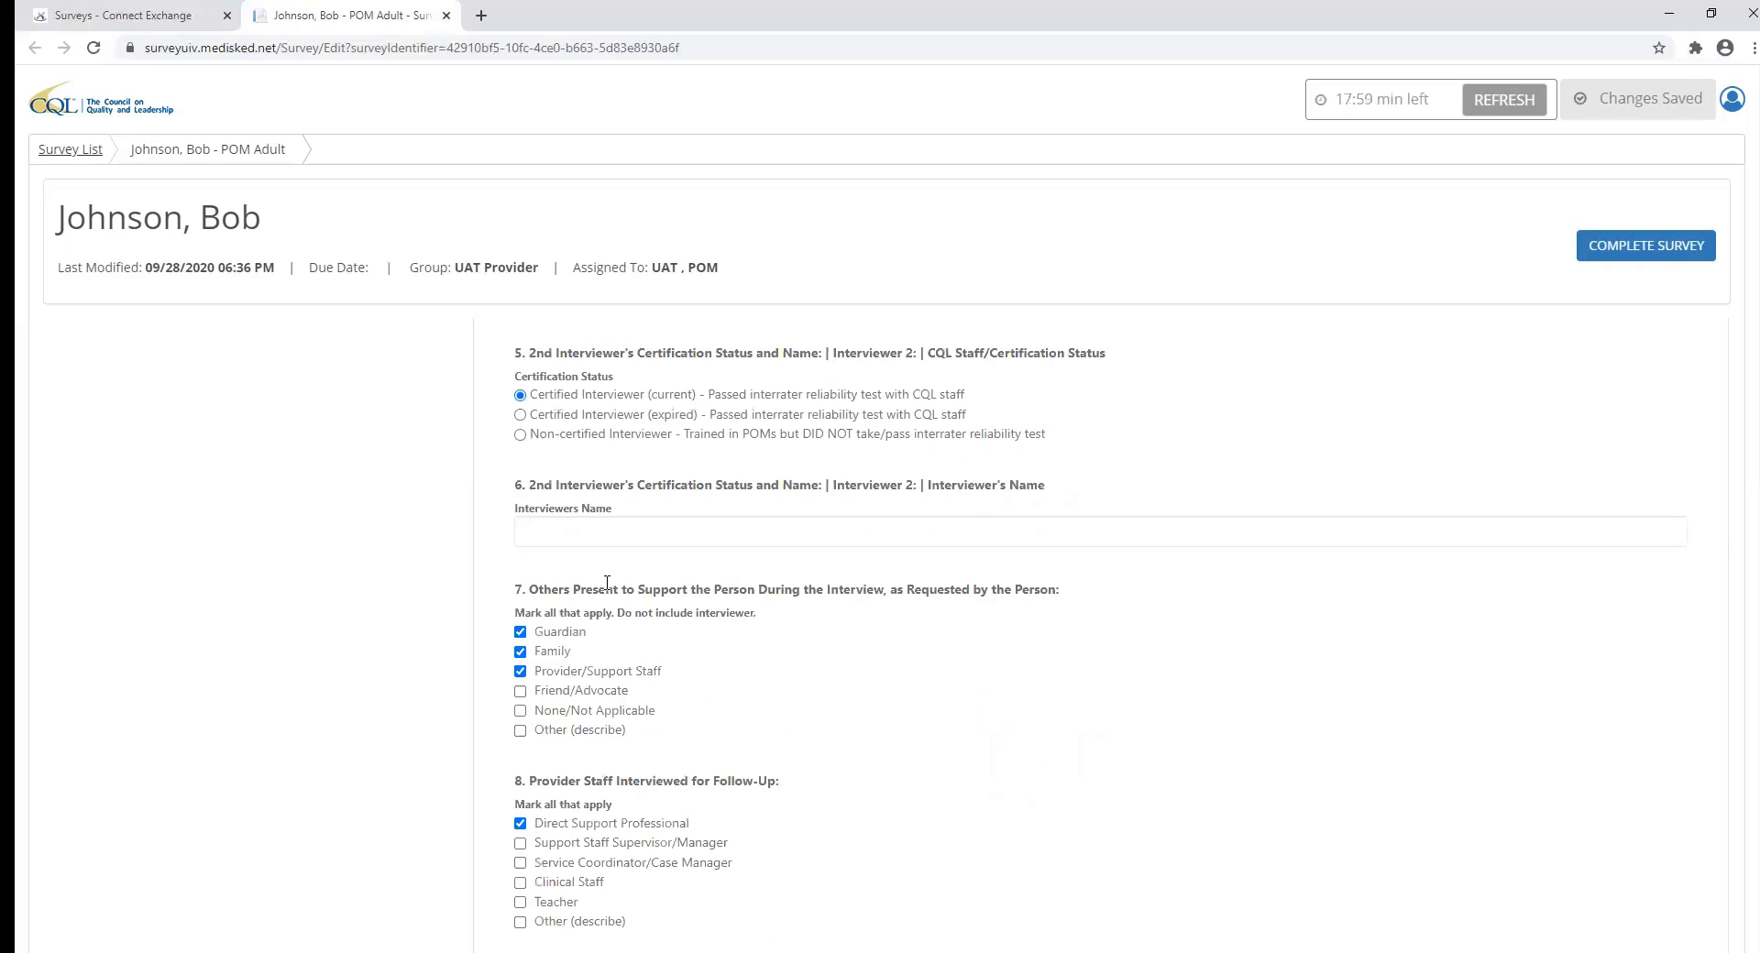
pyautogui.click(601, 531)
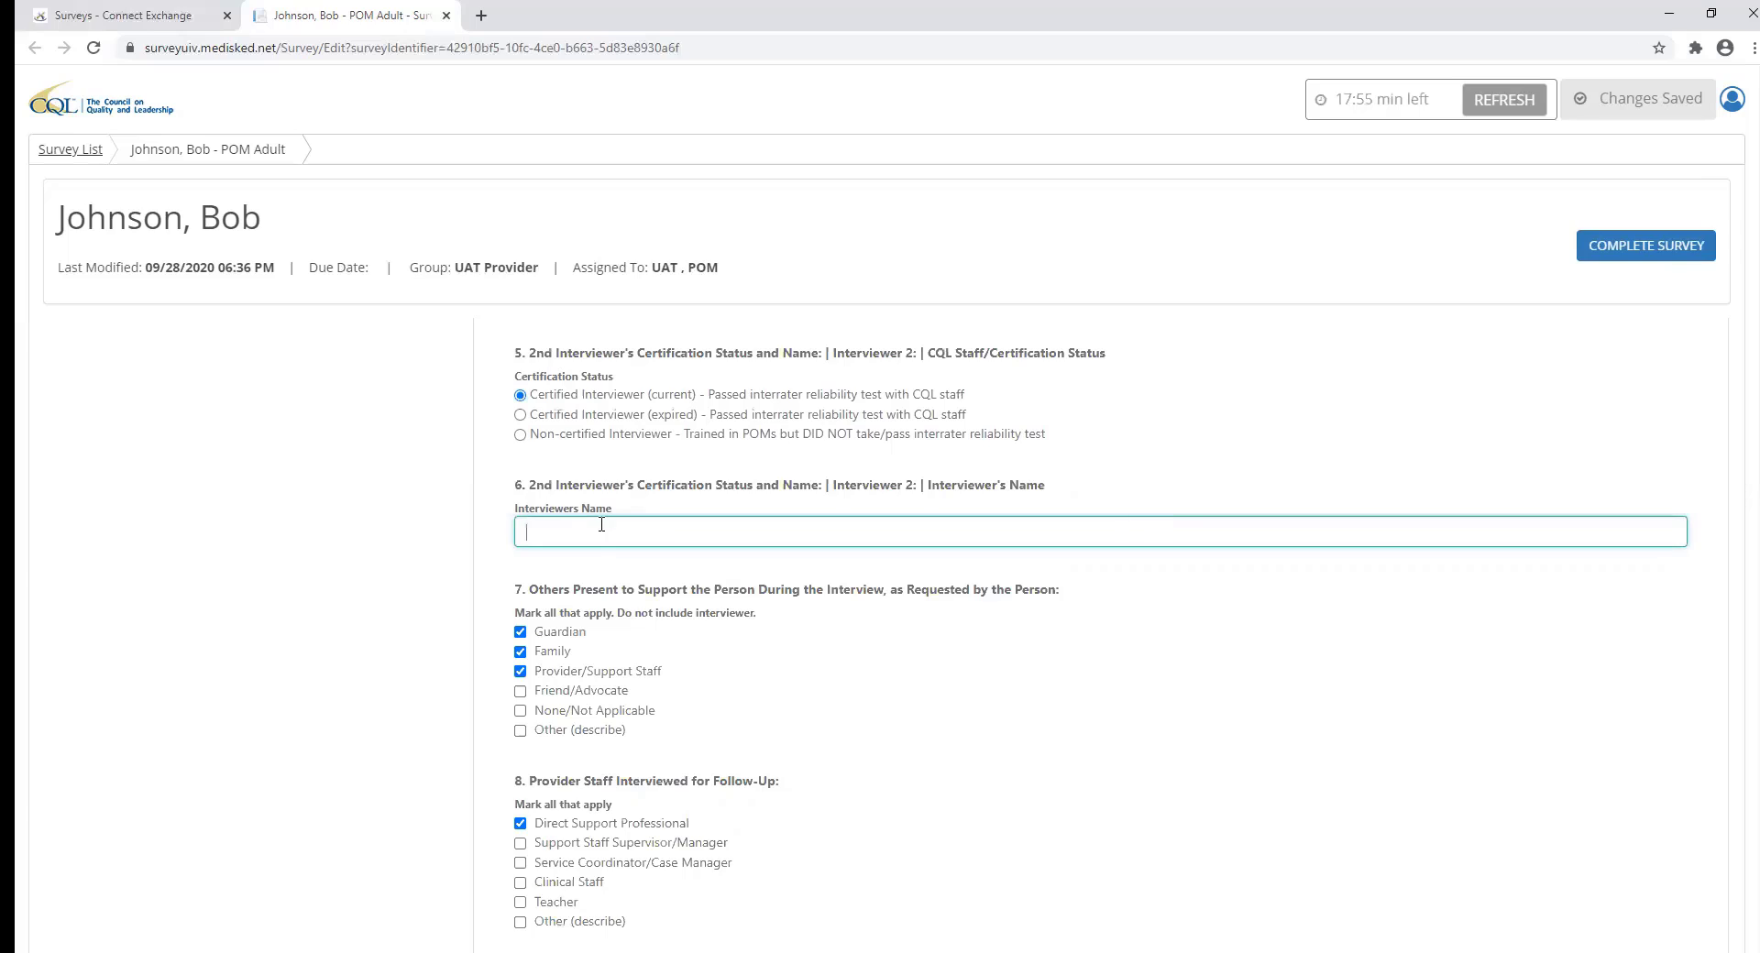
pyautogui.click(941, 747)
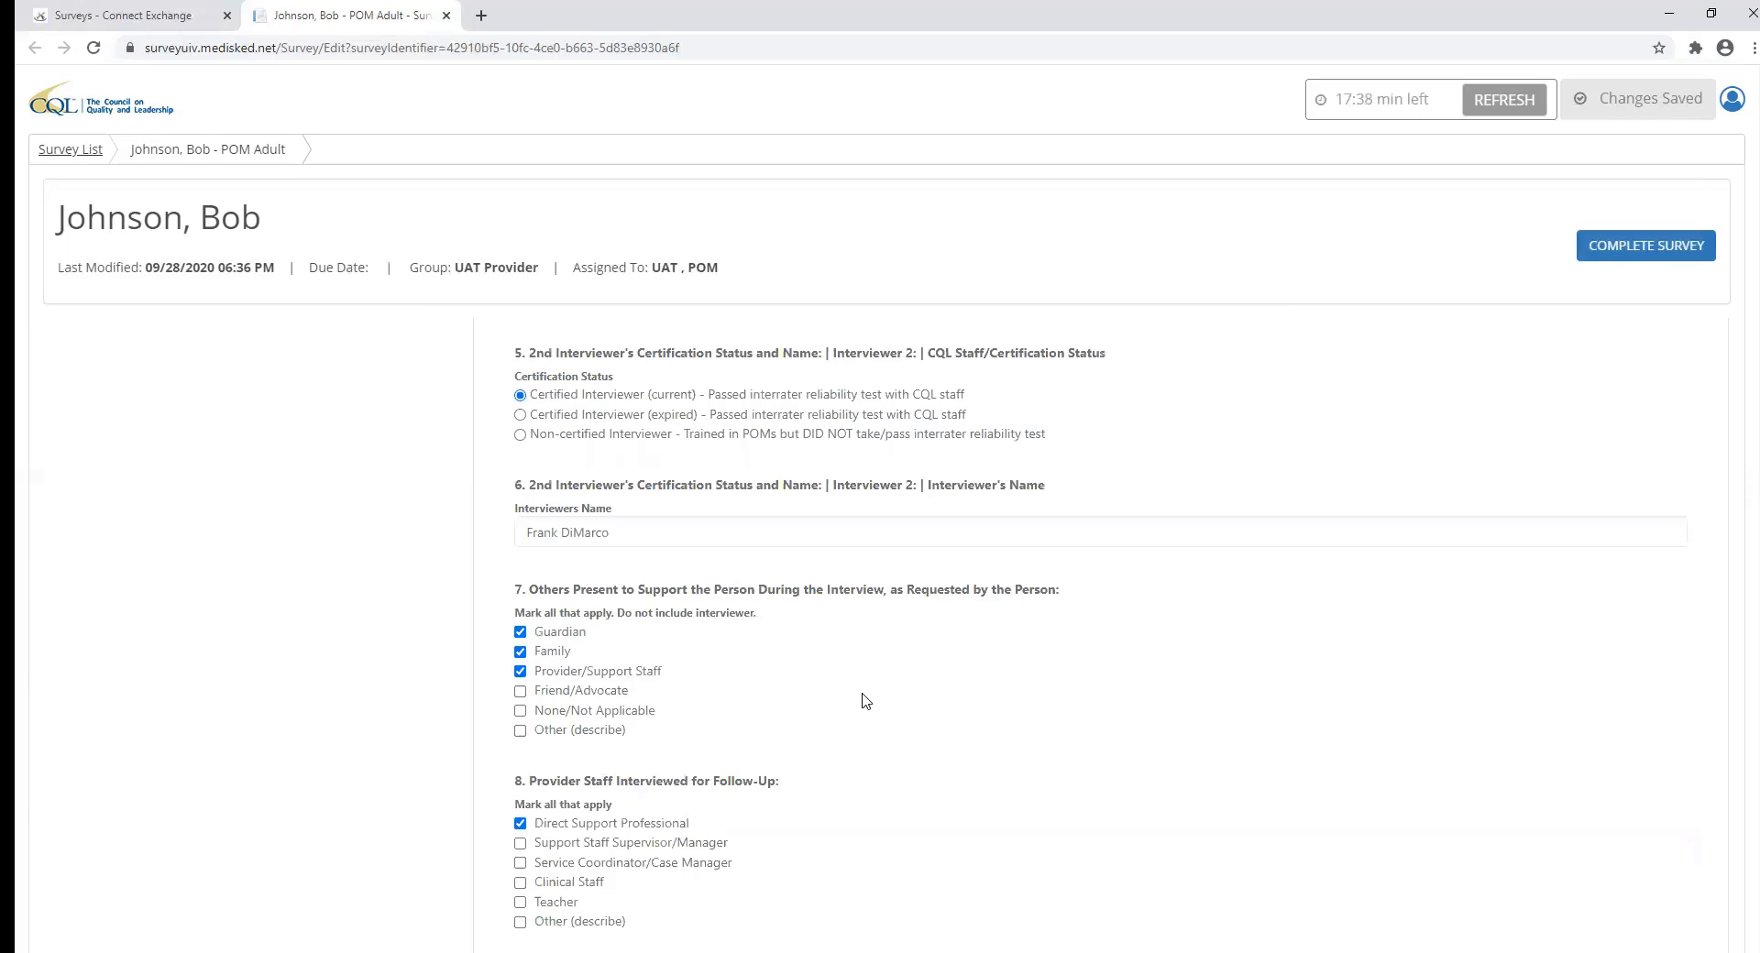
# Page past Demographics and Are Safe to reach the 03. Best Possible Health section.
pyautogui.scroll(4, 1031, 692)
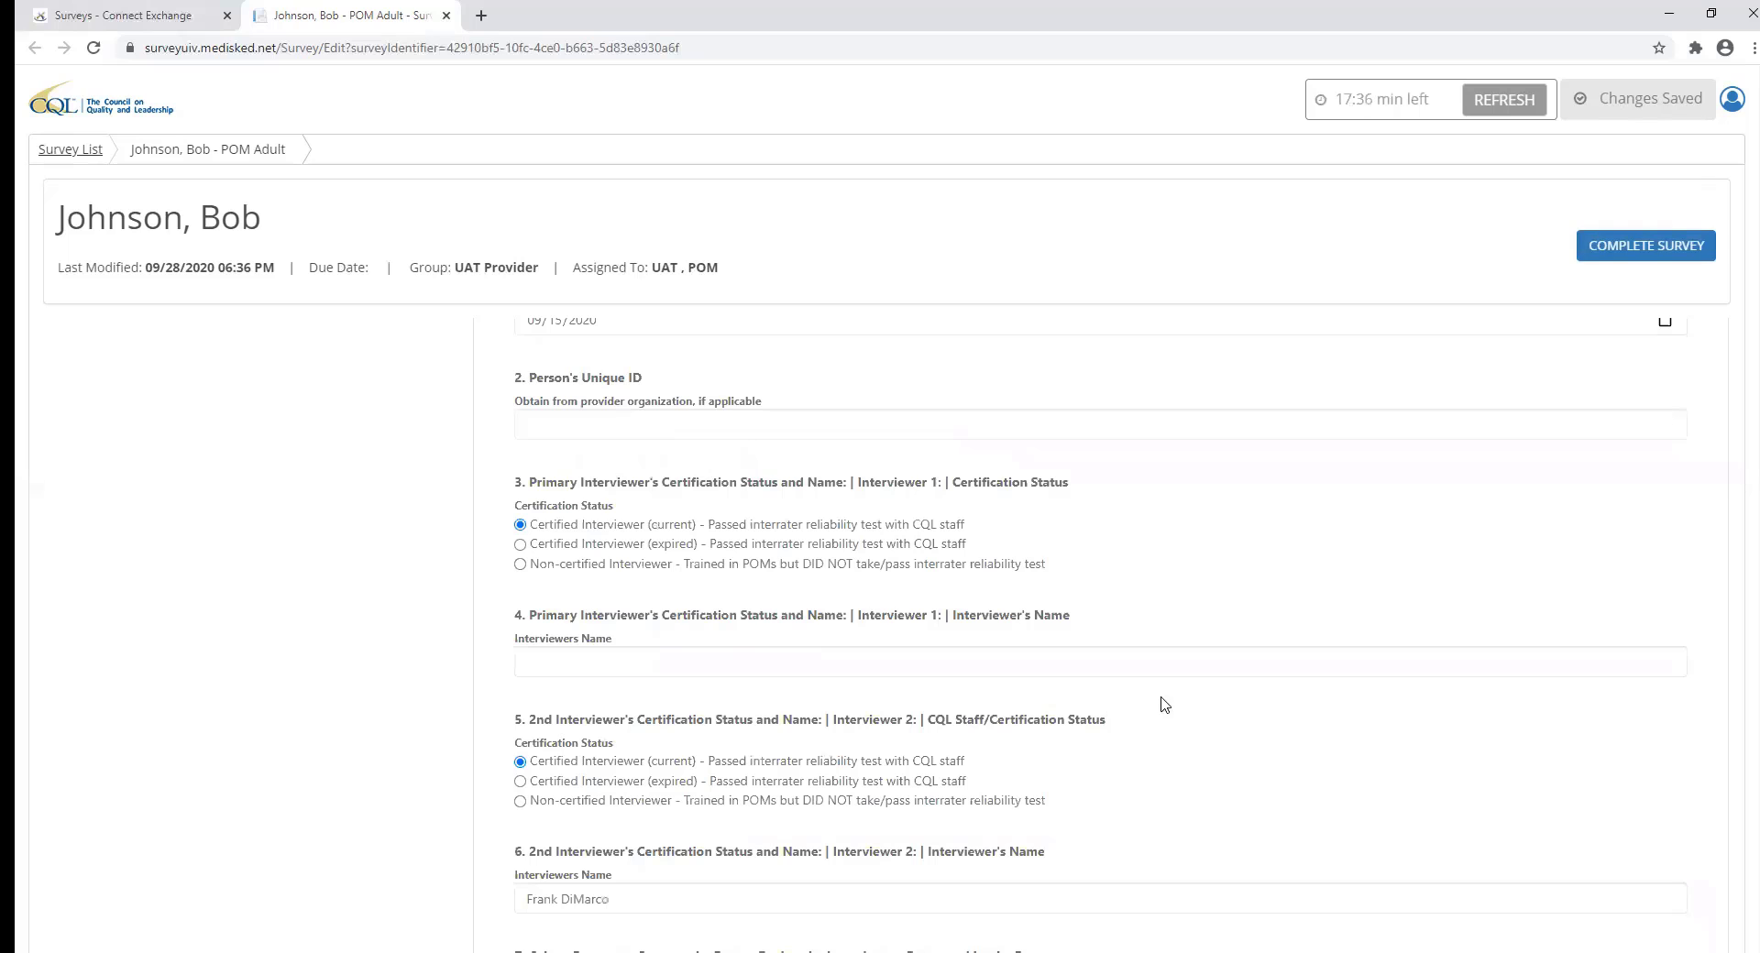
pyautogui.scroll(2, 1610, 408)
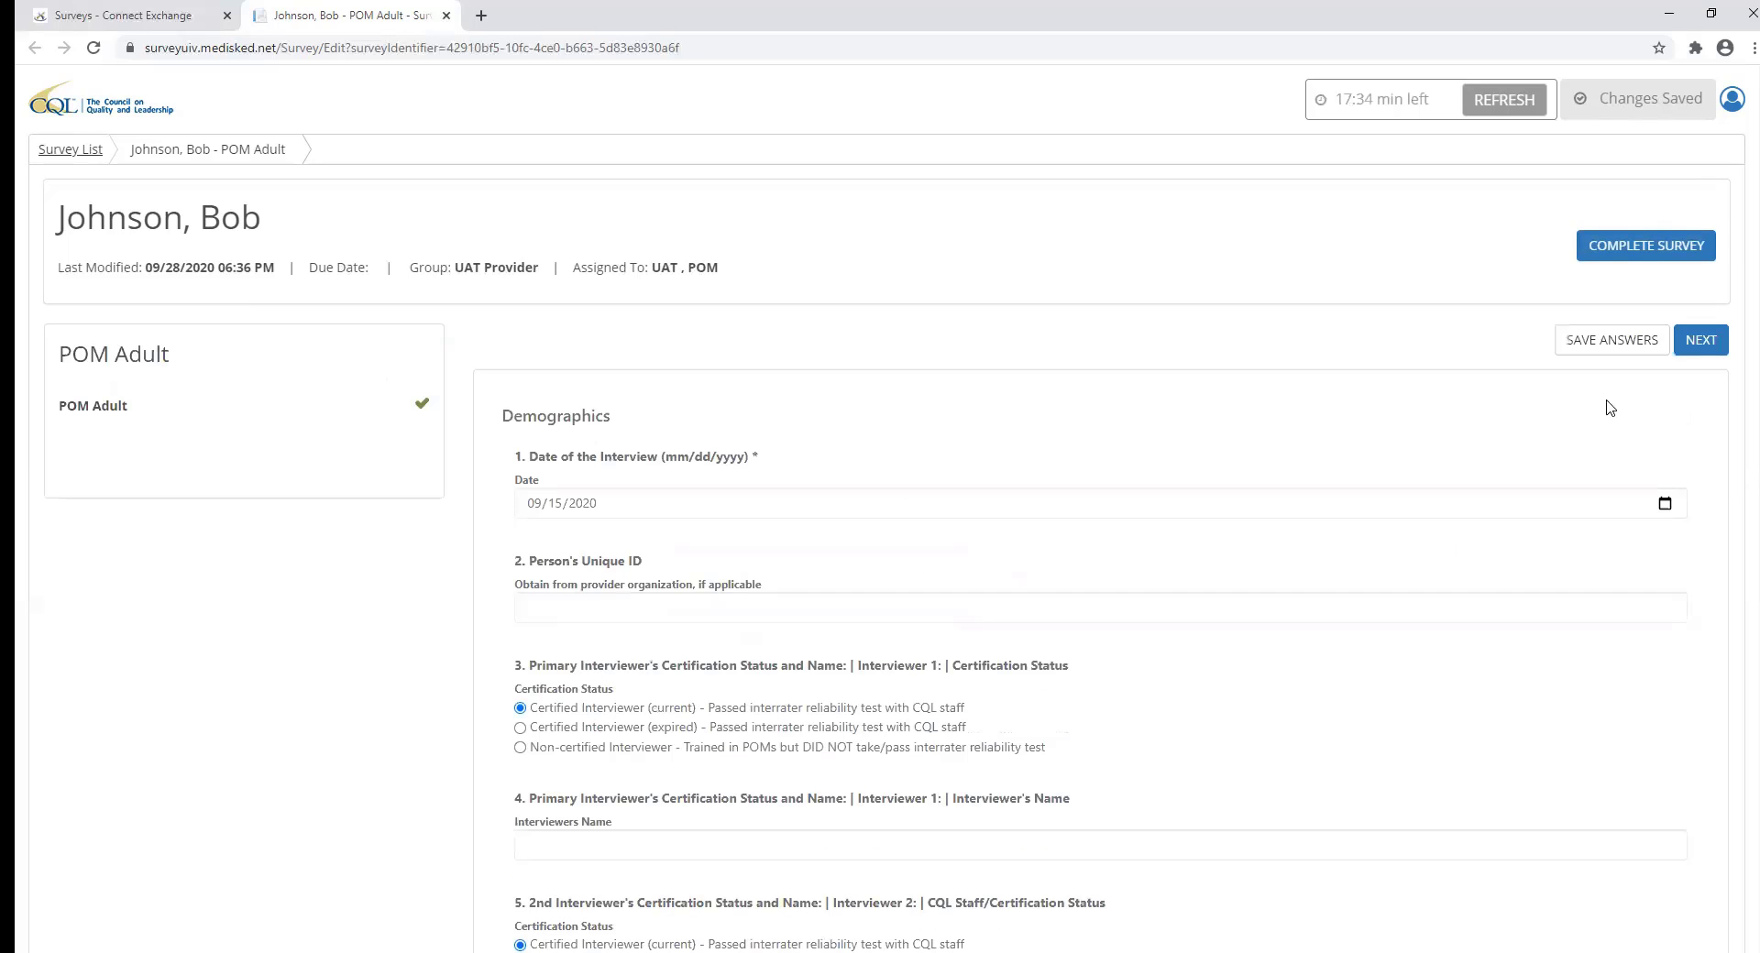
pyautogui.click(1710, 347)
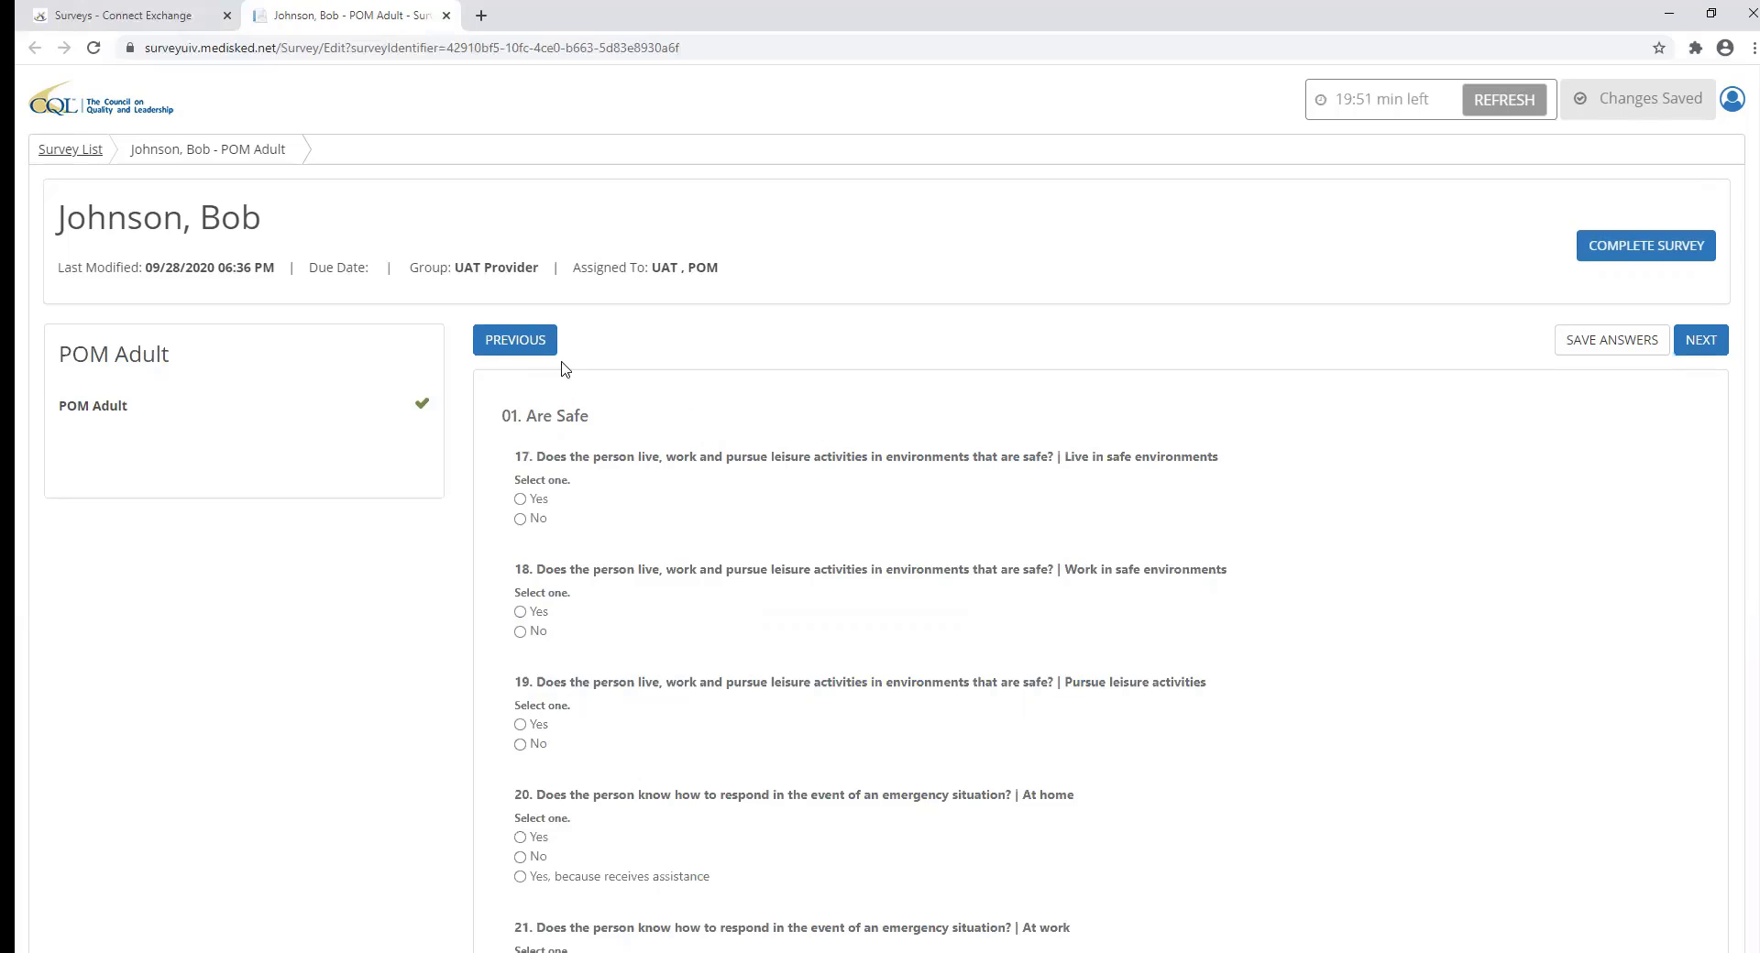
pyautogui.click(527, 349)
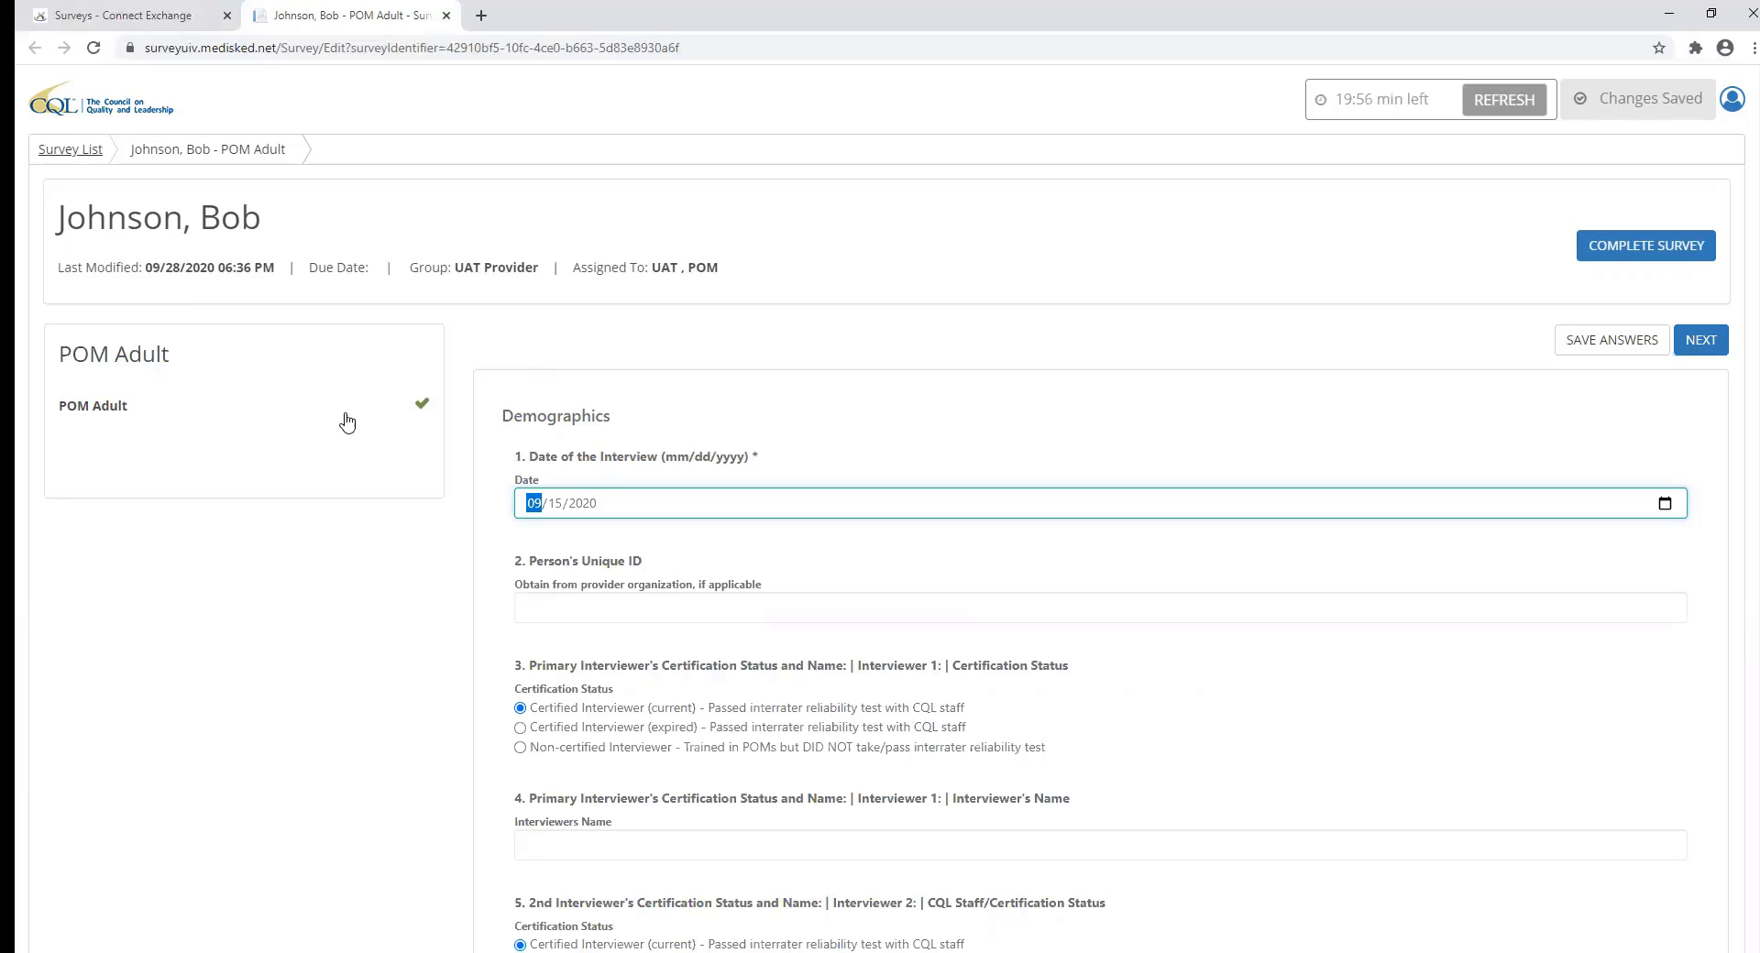
pyautogui.click(1700, 347)
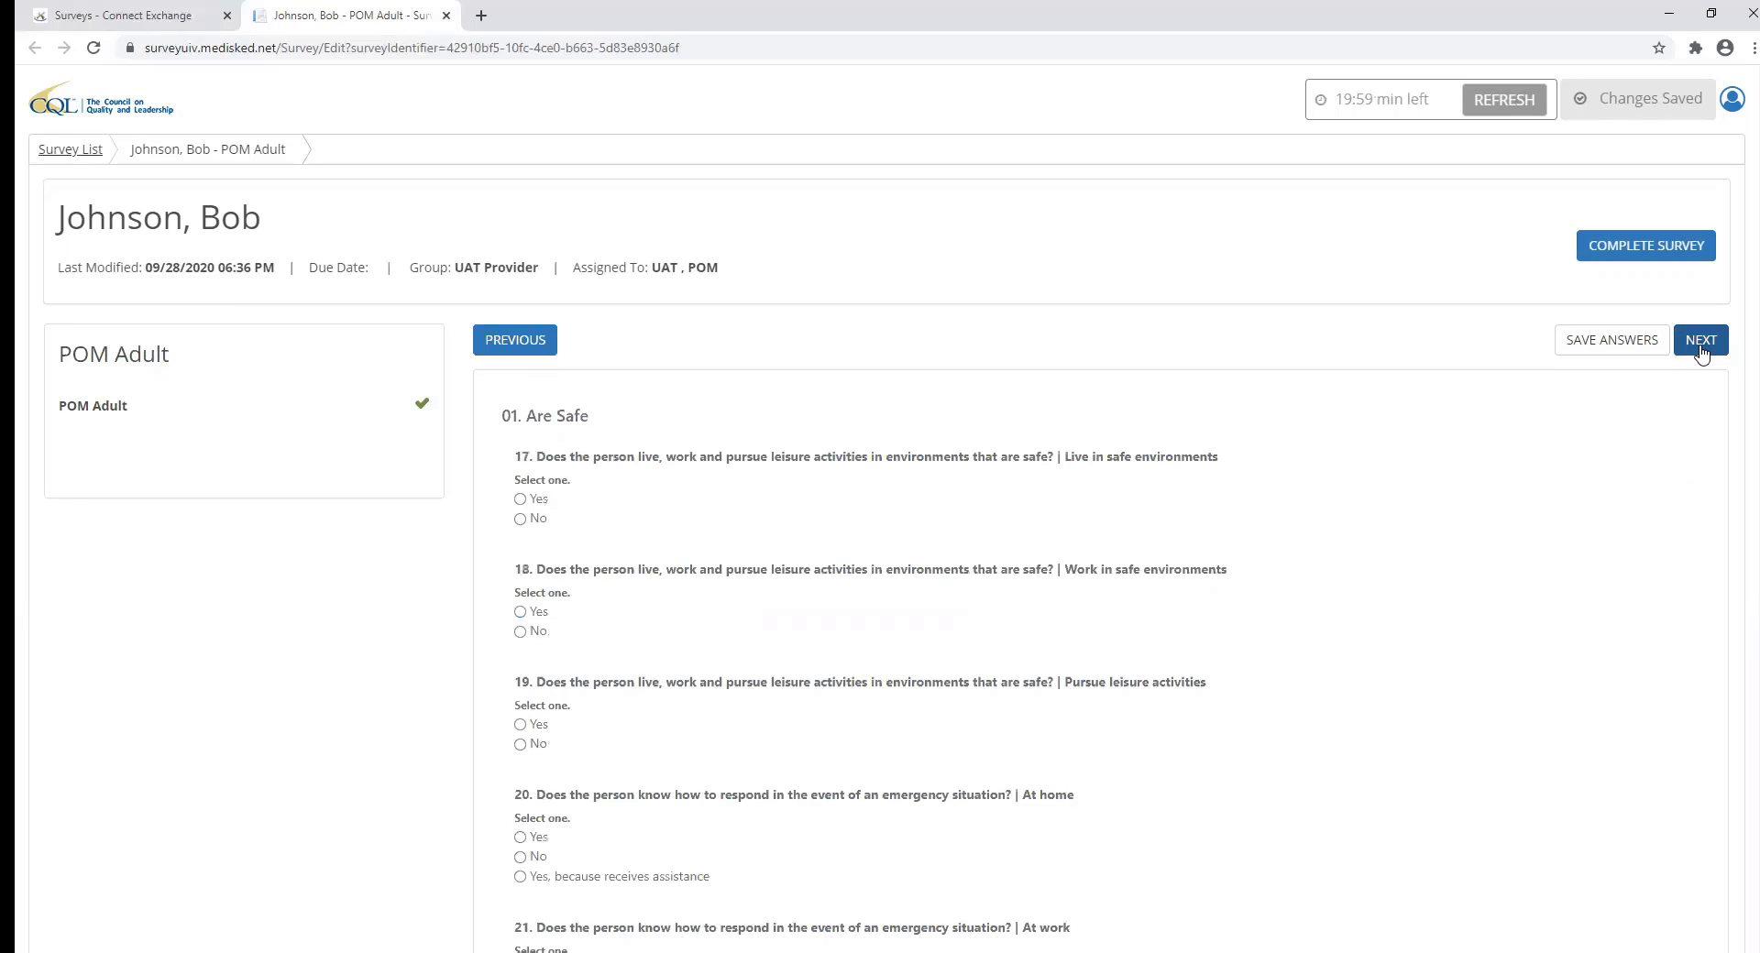
pyautogui.click(1700, 346)
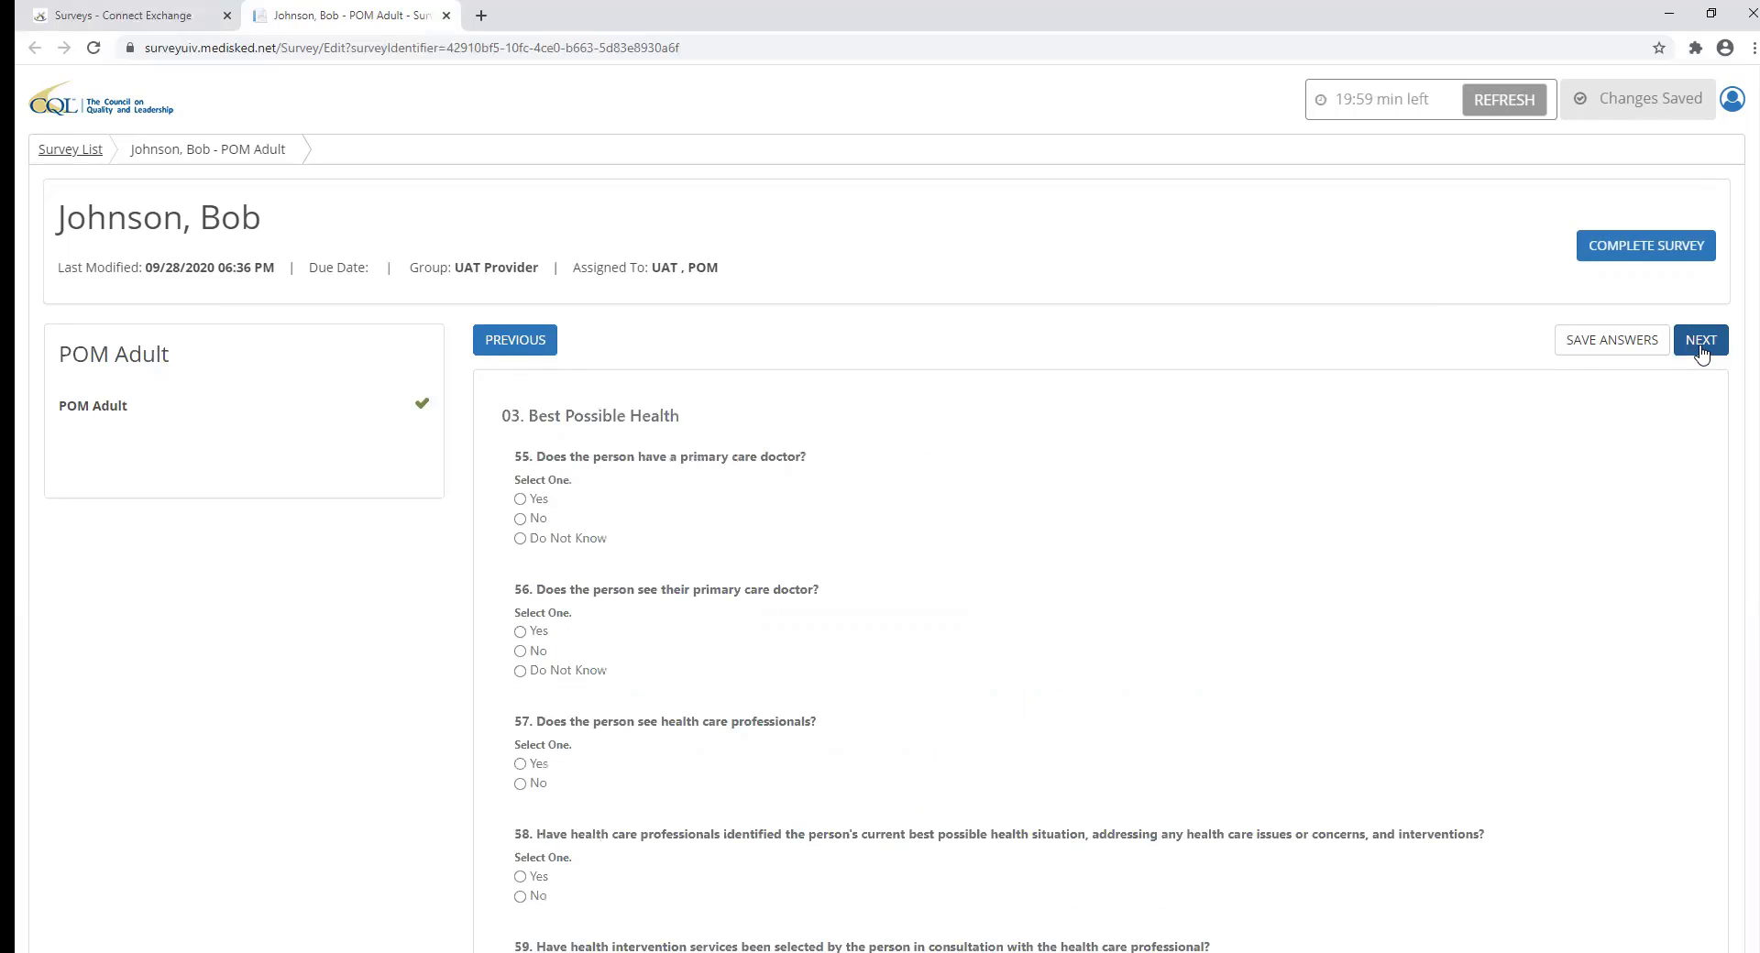
# In Continuity and Security, answer Yes to question 83 and choose Family in question 84.
pyautogui.click(1701, 352)
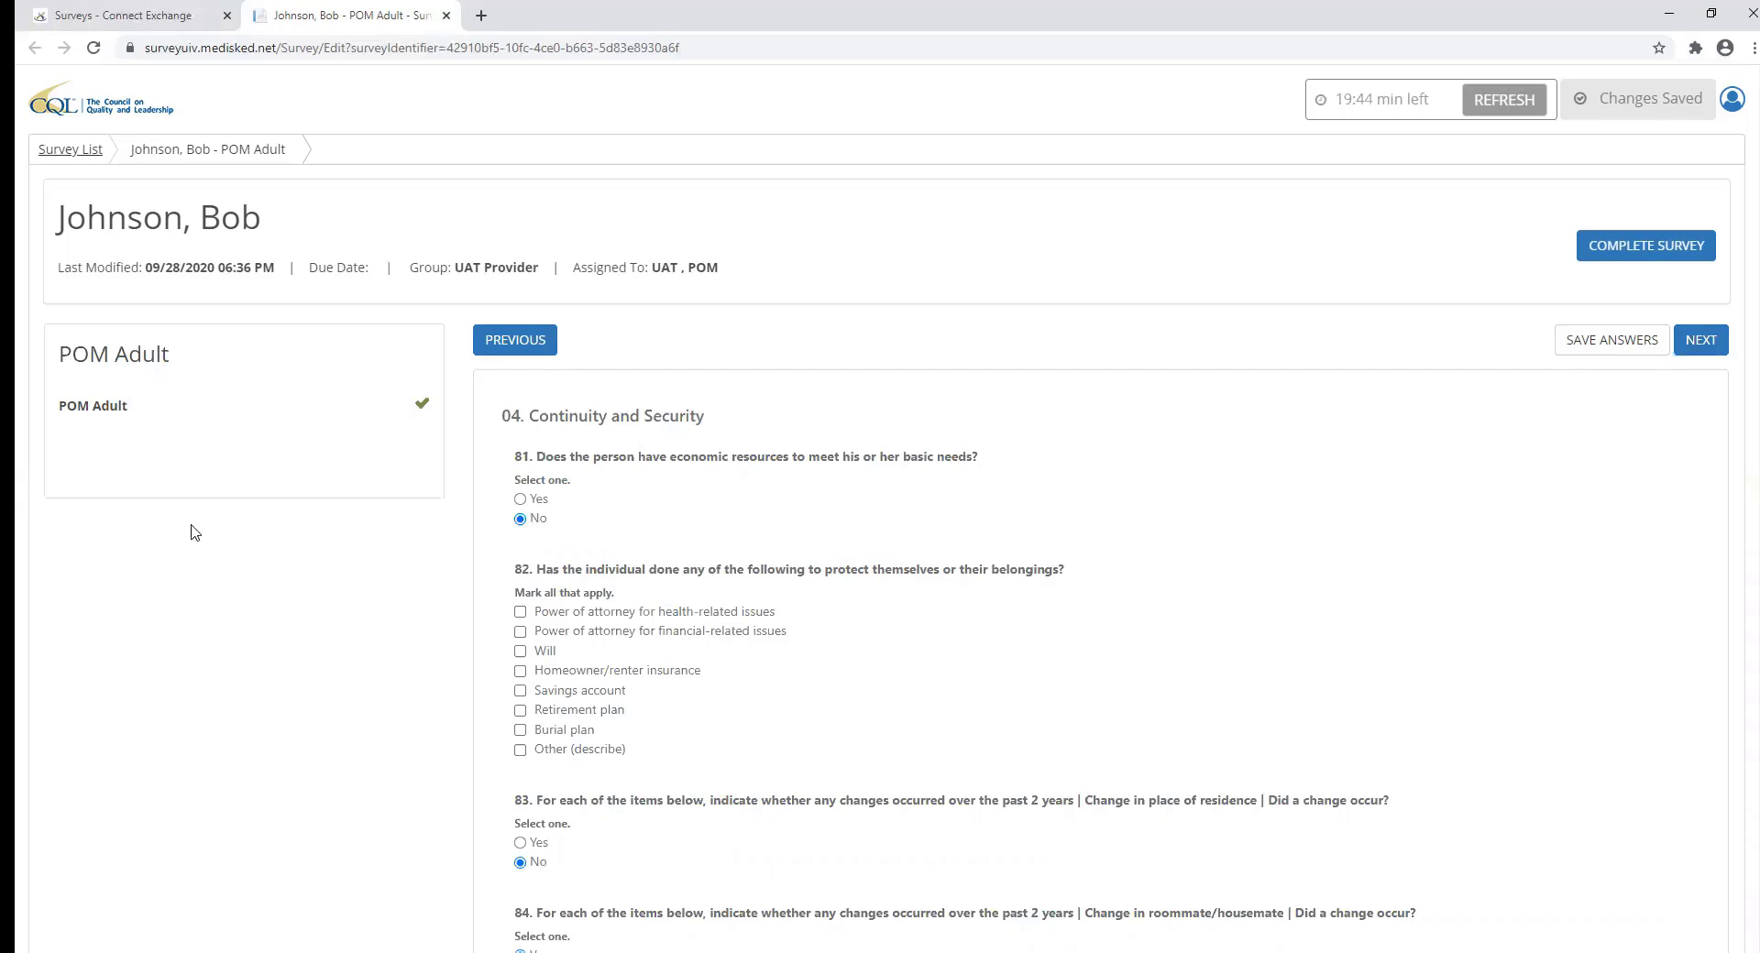
pyautogui.scroll(-3, 750, 566)
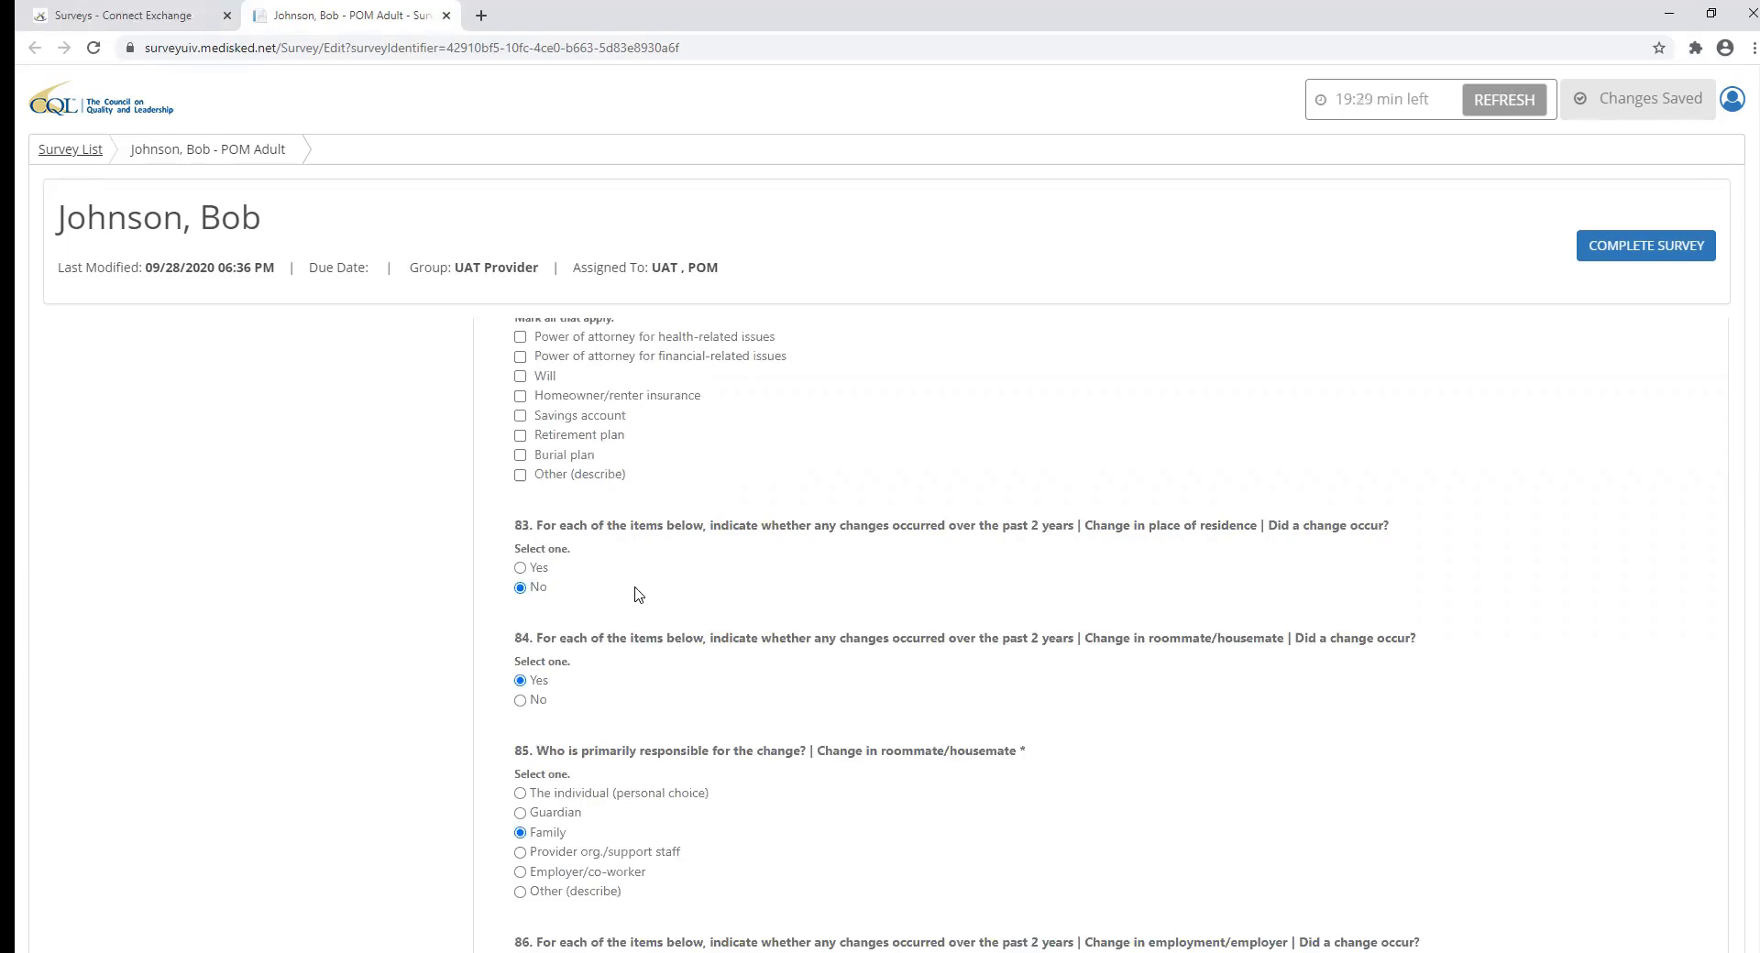
pyautogui.click(520, 568)
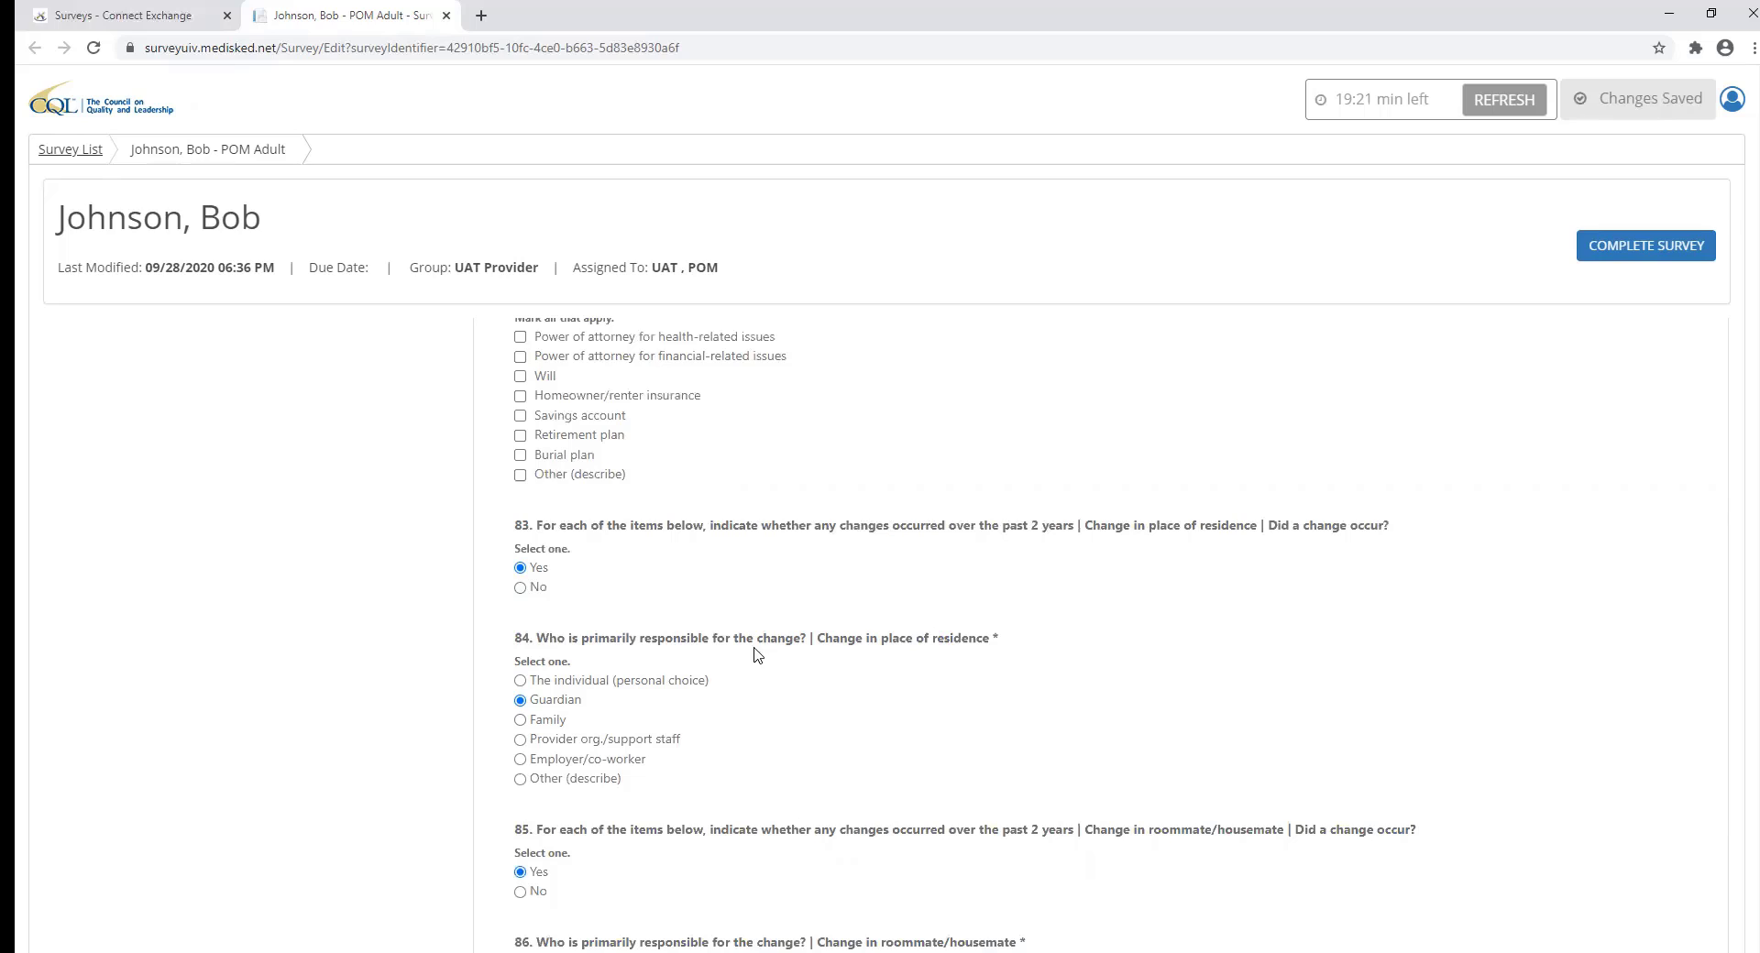
pyautogui.doubleClick(995, 639)
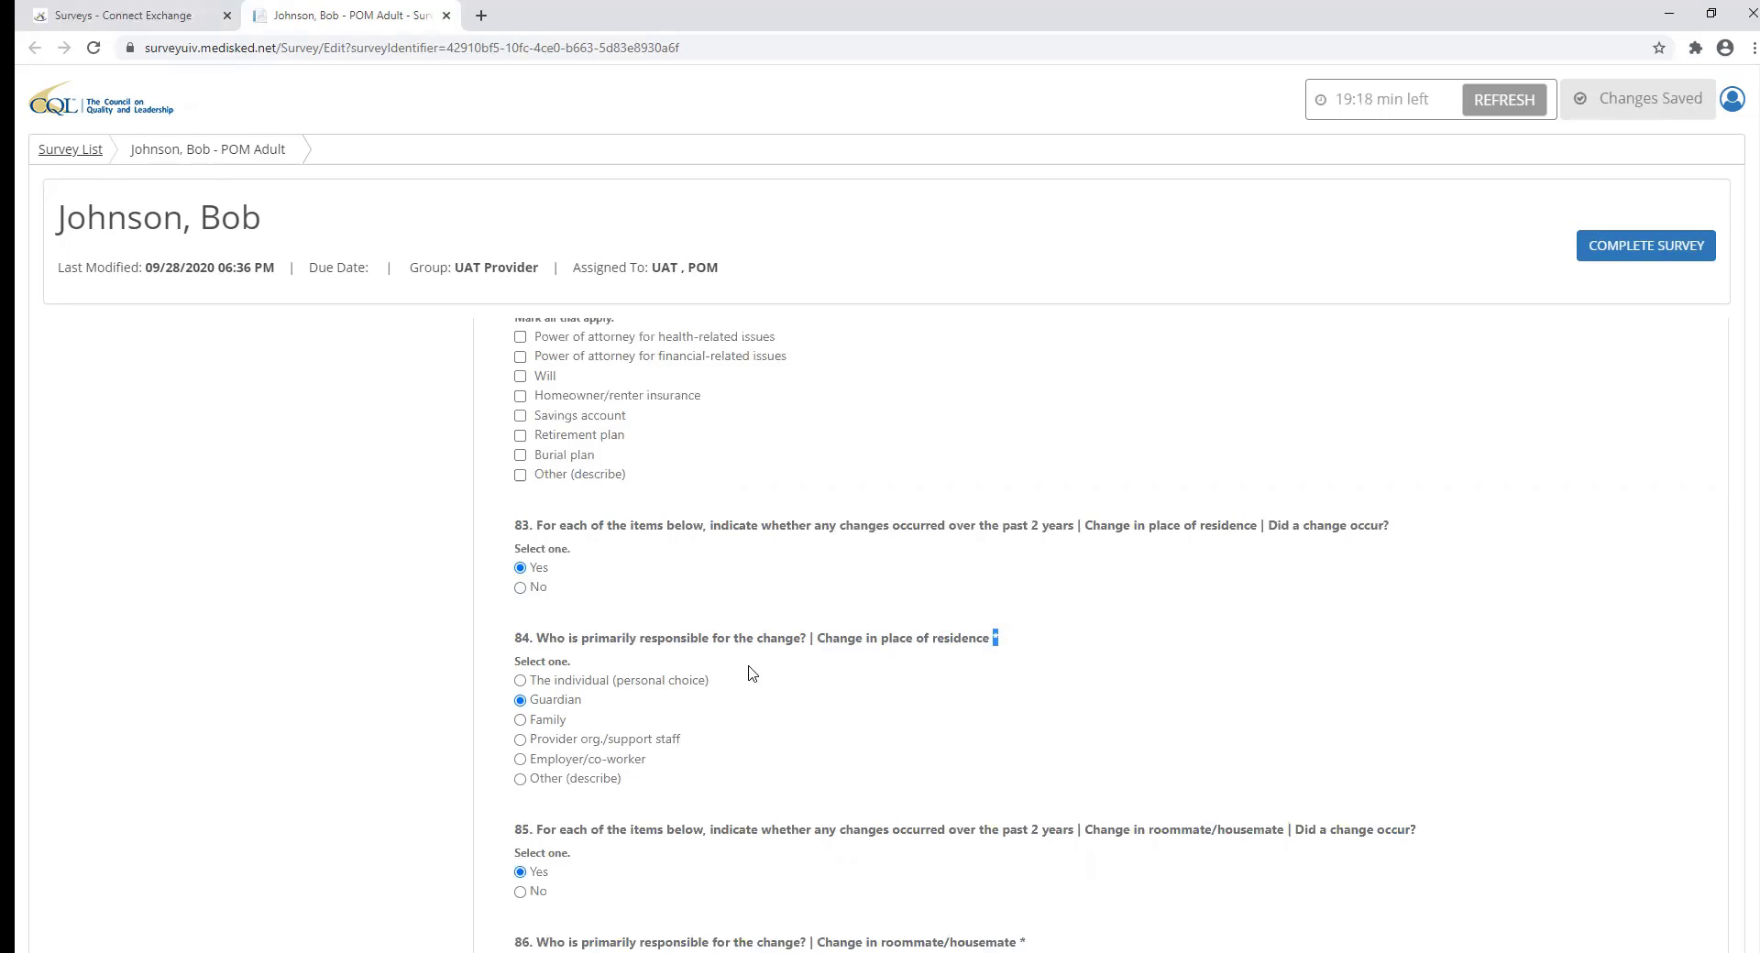
pyautogui.click(521, 721)
# Complete the survey and confirm, so the grid shows it Completed on 09/28/2020, 06:42 PM.
pyautogui.click(1635, 259)
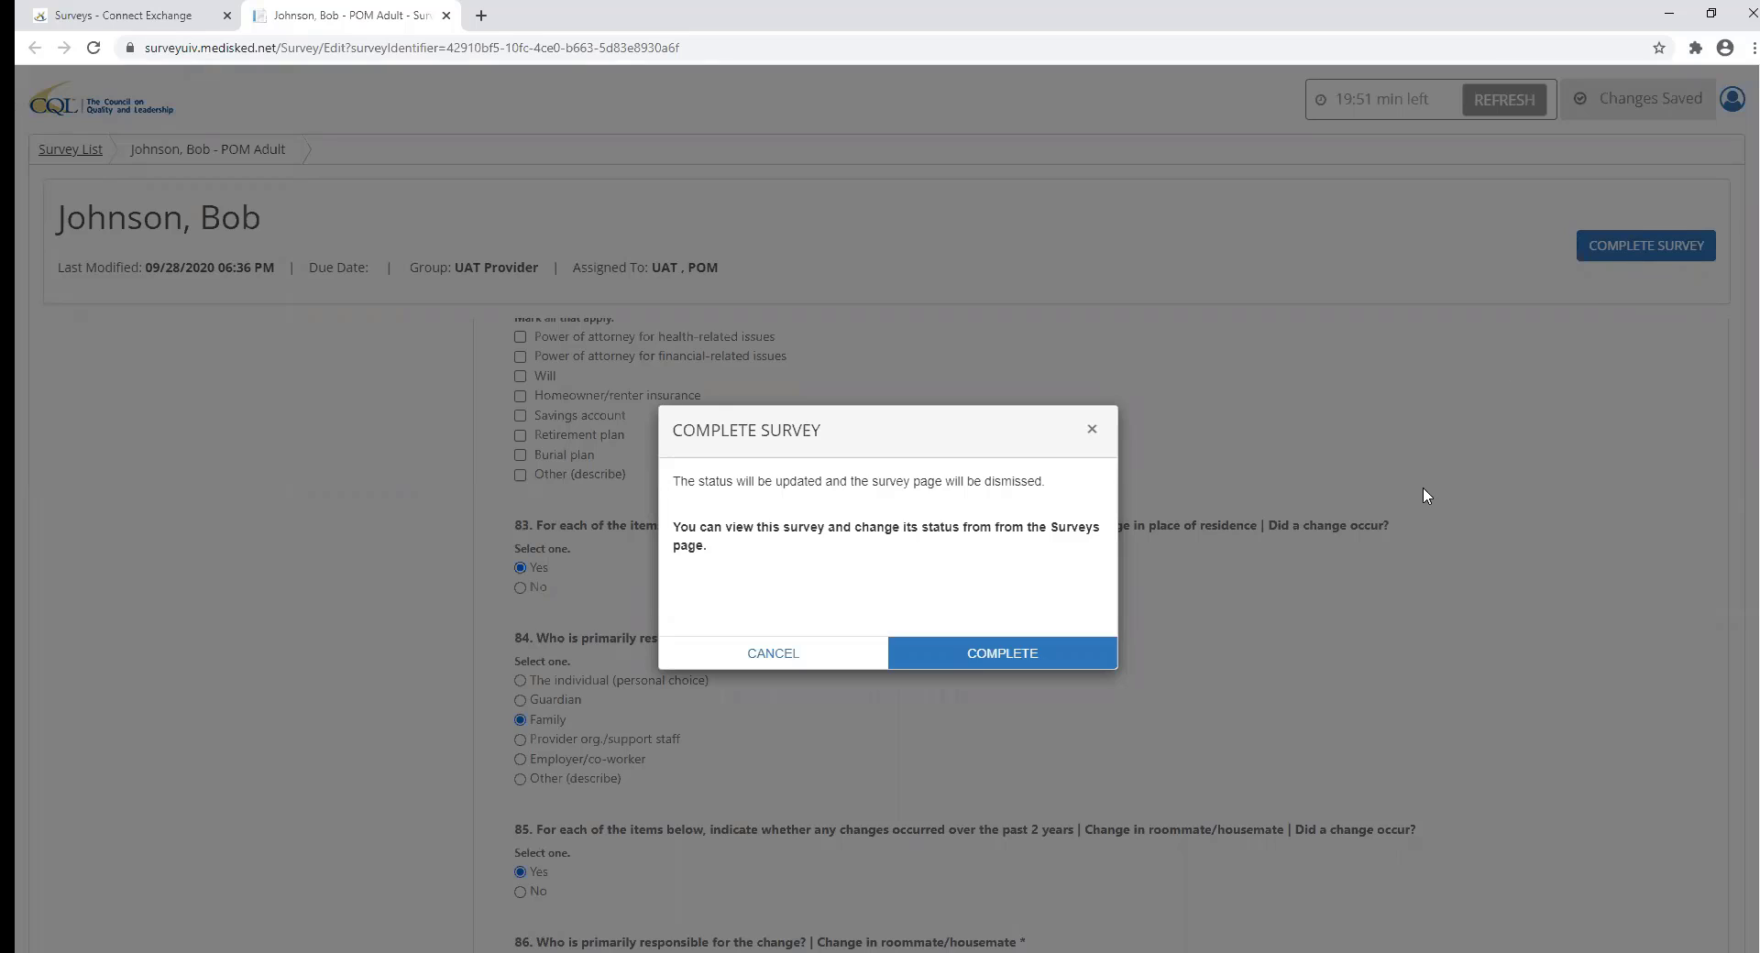
pyautogui.click(1048, 666)
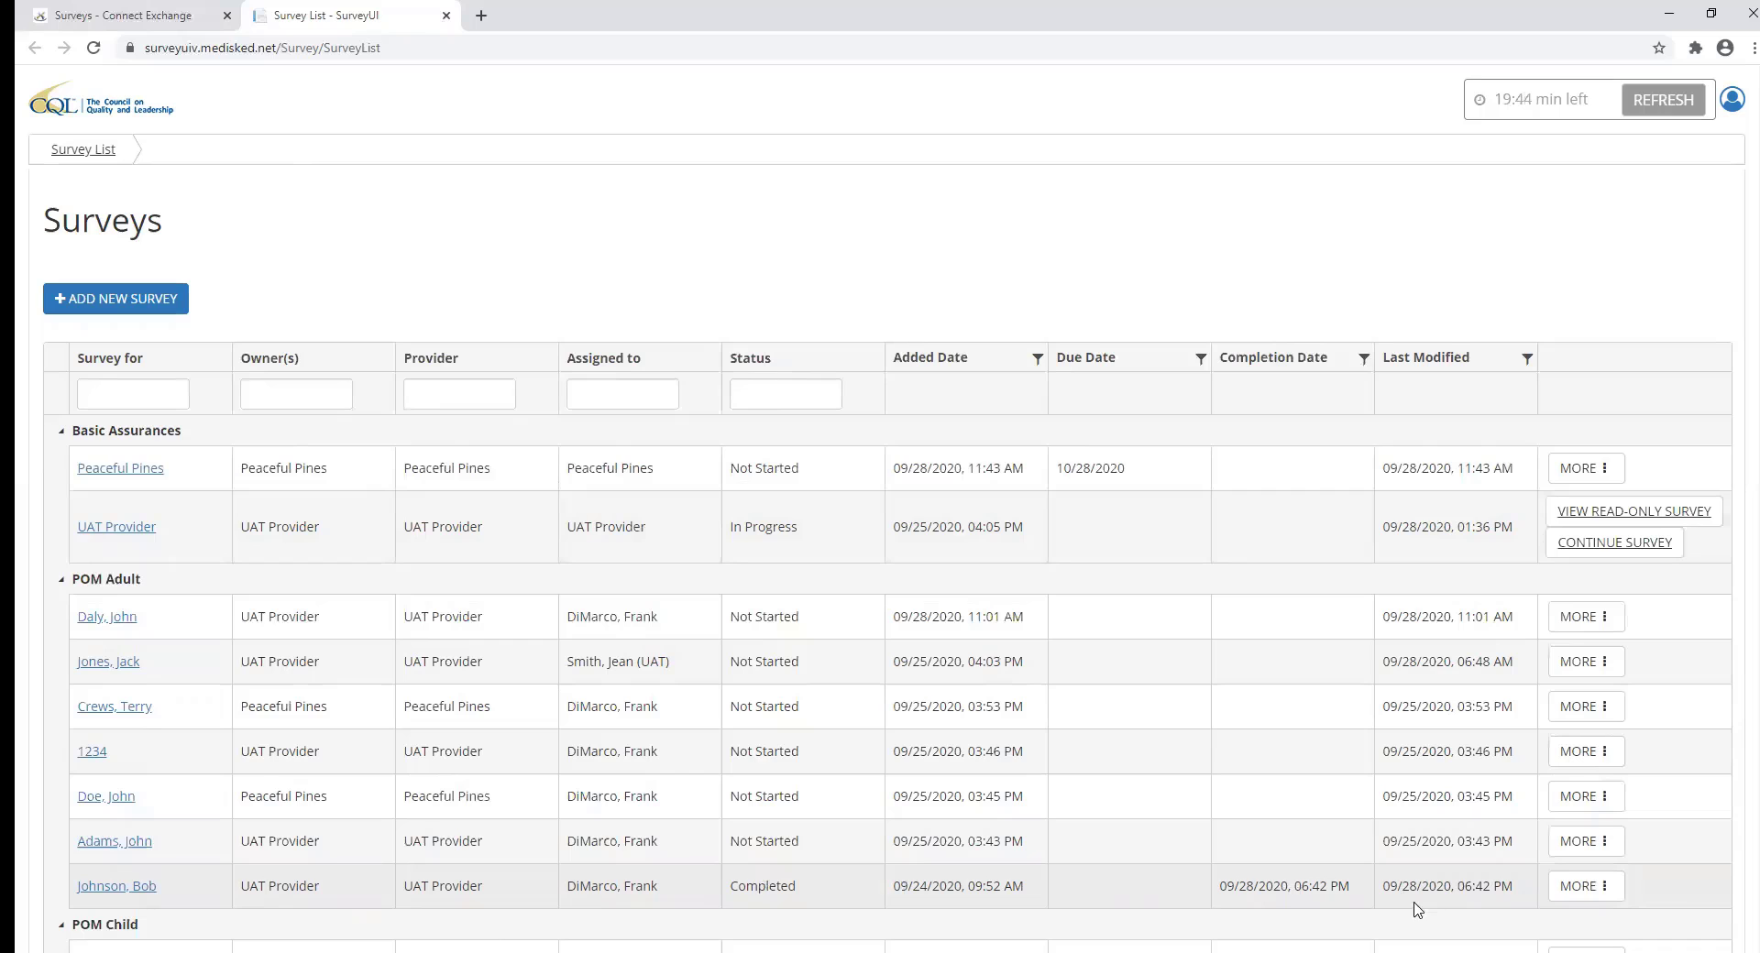
# Open the completed POM Adult row's MORE menu to reveal the Reopen Survey option.
pyautogui.click(1598, 894)
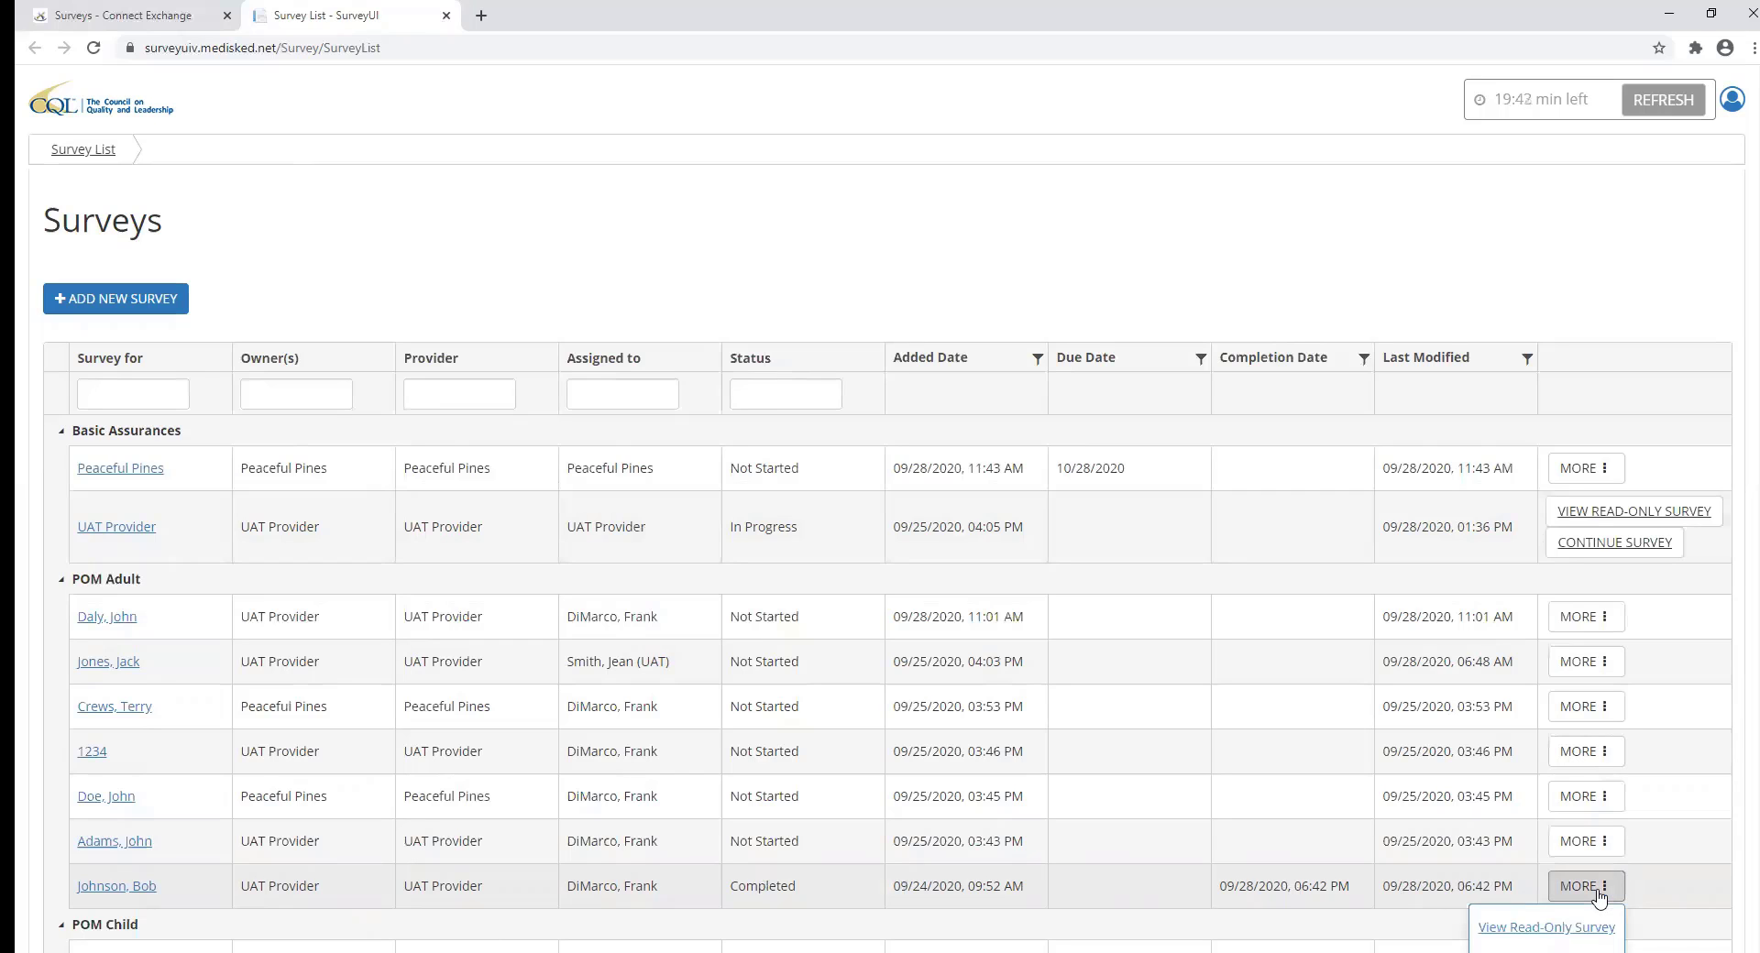
pyautogui.scroll(-2, 1599, 896)
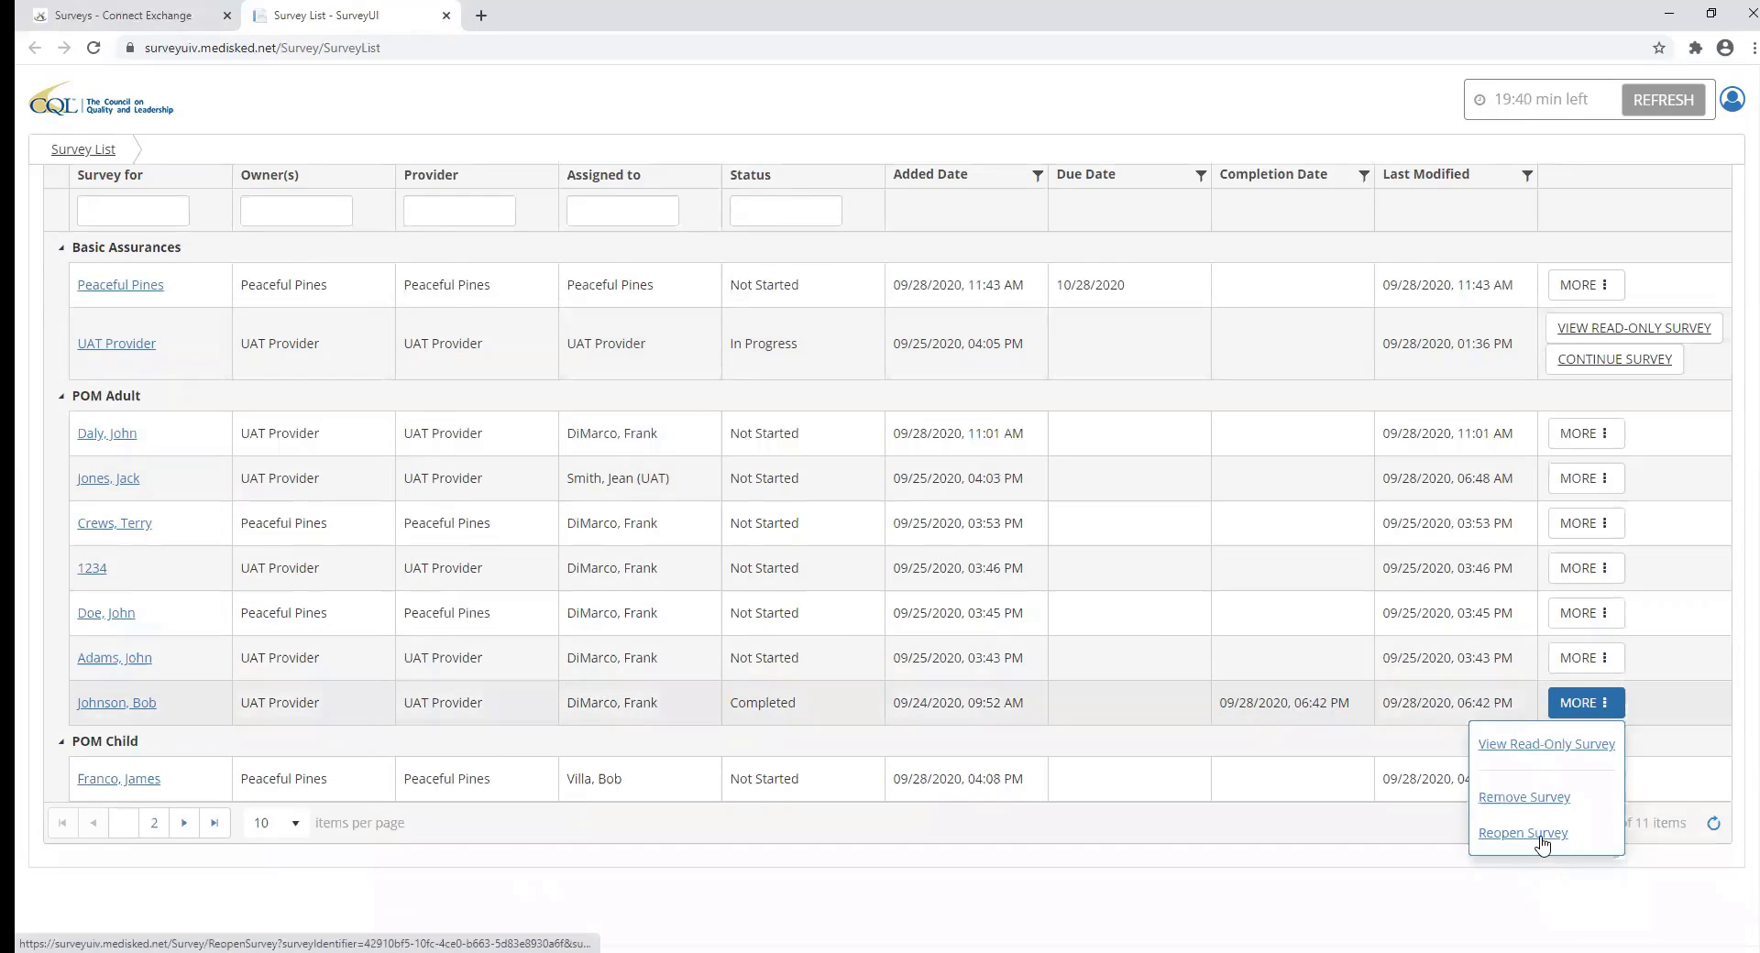